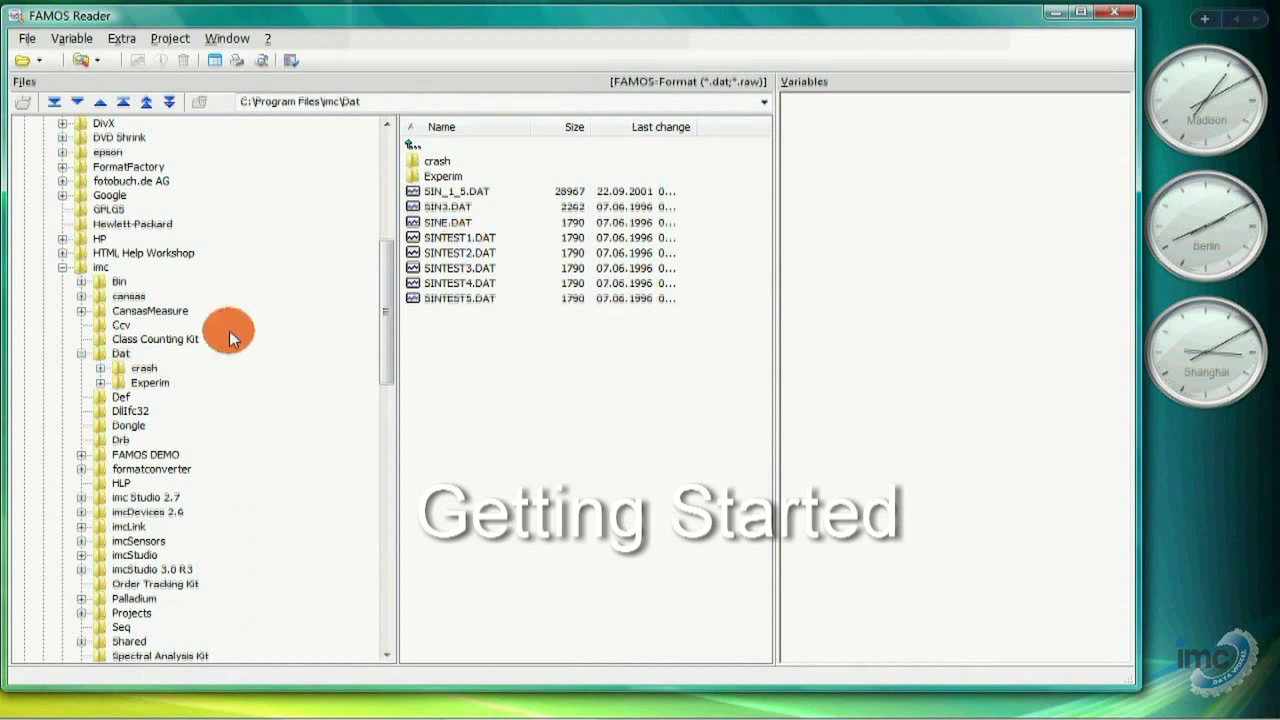
# Expand the crash and Experim folders in the tree to browse their measurement files.
pyautogui.click(100, 368)
pyautogui.click(119, 382)
pyautogui.click(196, 440)
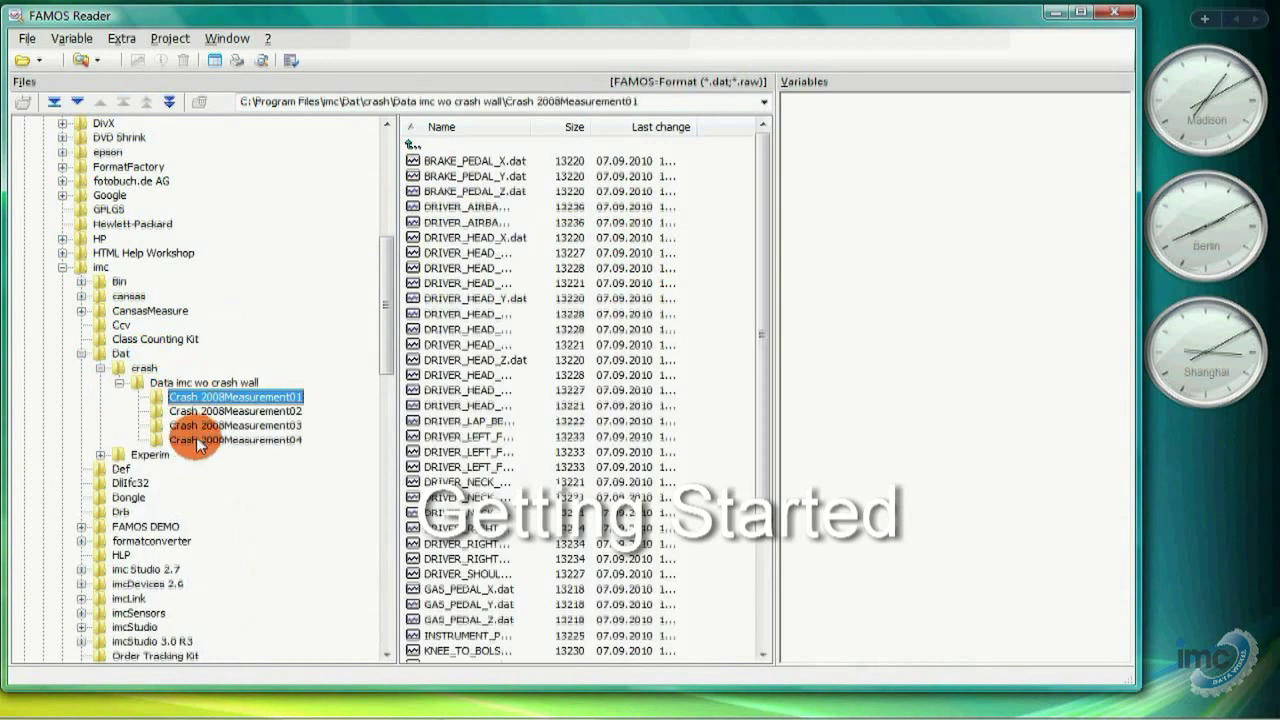
pyautogui.click(100, 454)
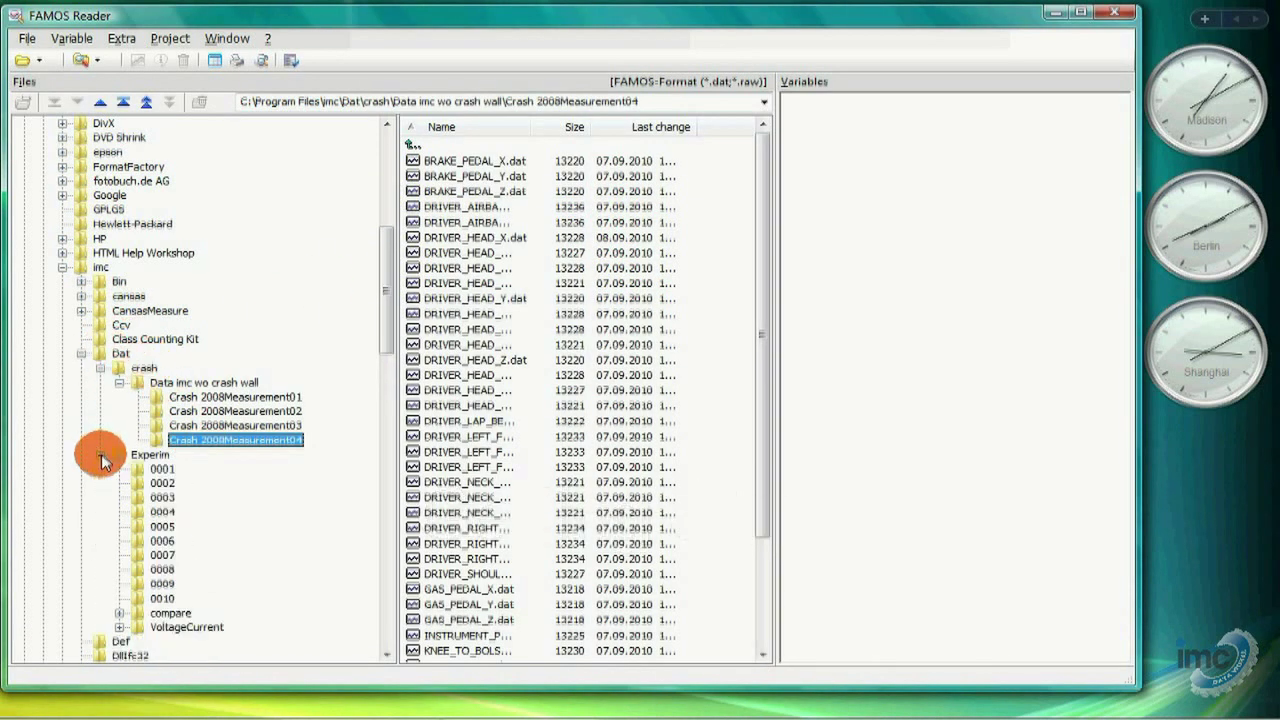
pyautogui.click(148, 455)
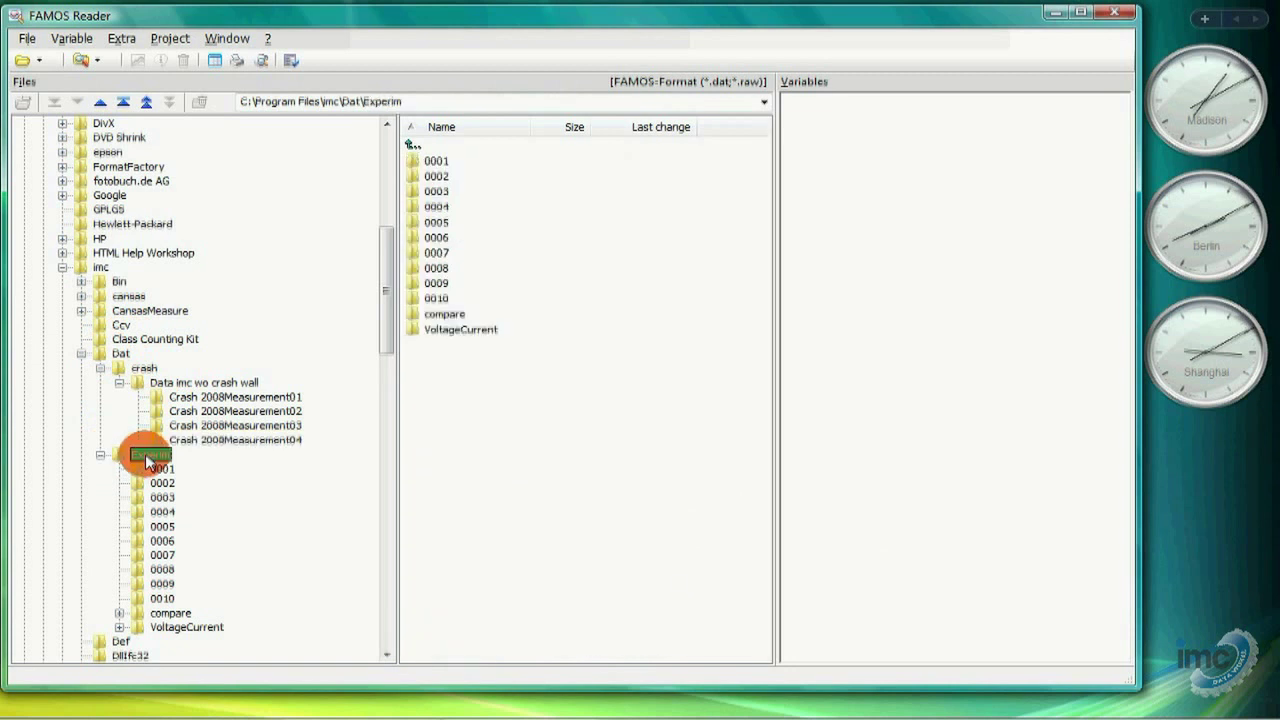
# Select SINTEST1–5 in the Dat folder, then select CHANNEL1–3.DAT in folder Experim\0001.
pyautogui.click(120, 353)
pyautogui.click(455, 237)
pyautogui.keyDown('shift'); pyautogui.click(453, 298); pyautogui.keyUp('shift')
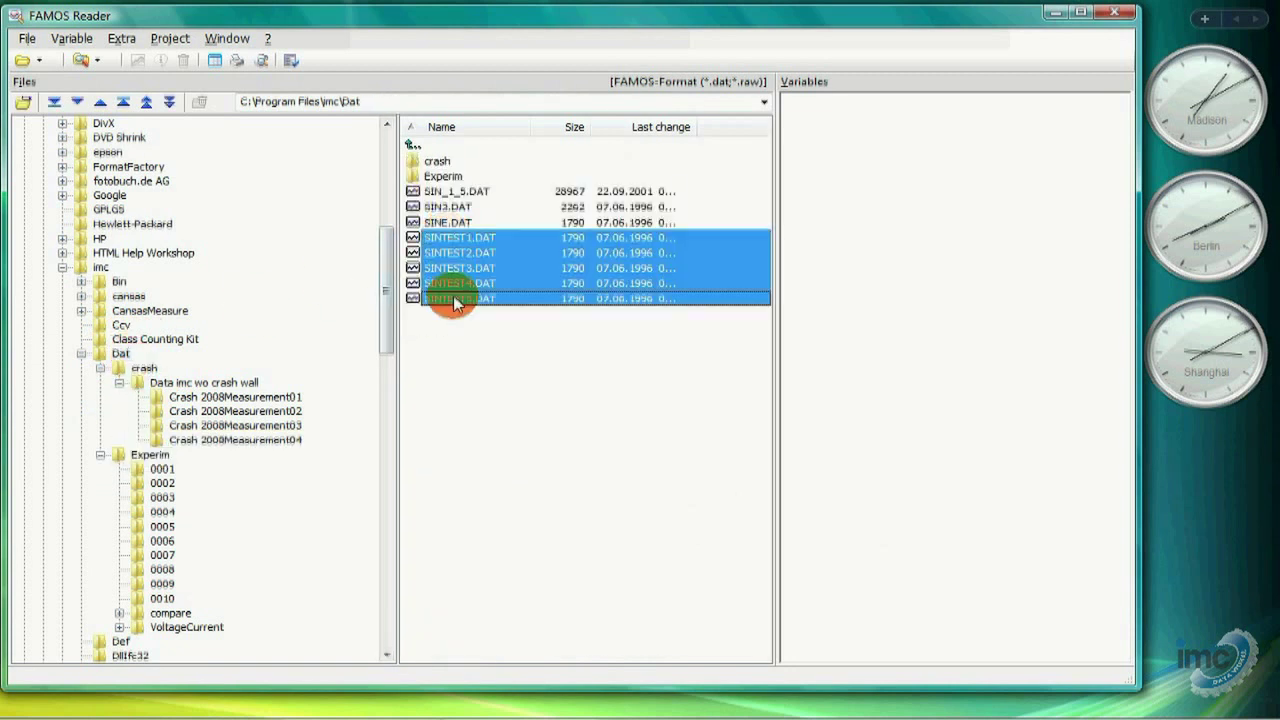
pyautogui.click(162, 484)
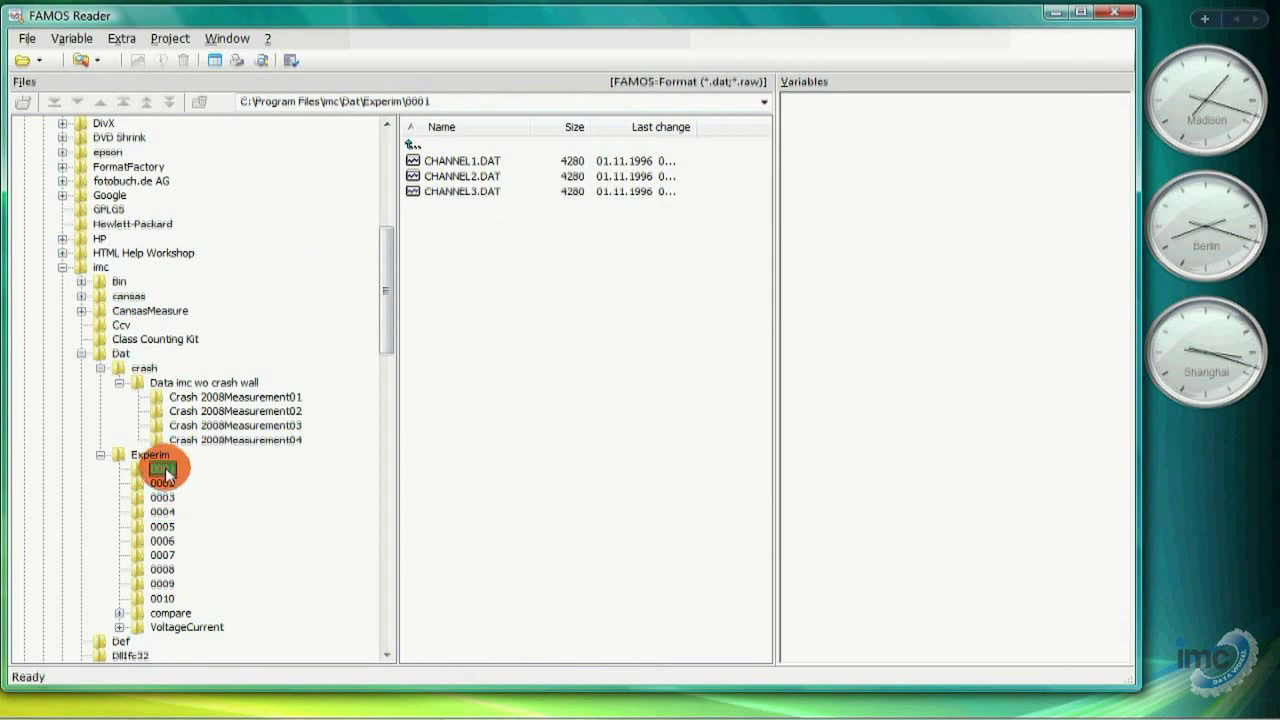
pyautogui.keyDown('shift'); pyautogui.click(445, 190); pyautogui.keyUp('shift')
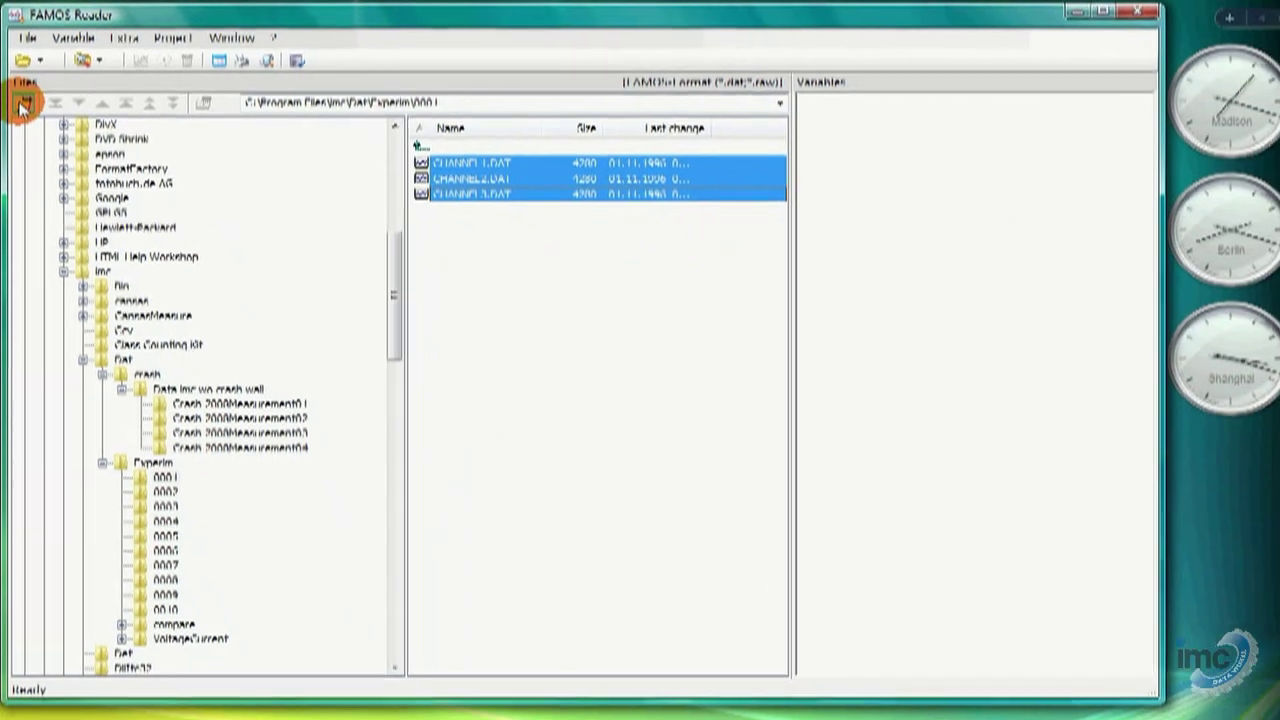
# Load channel1, channel2 and channel3 and plot them as stacked traces in an enlarged curve window.
pyautogui.click(37, 168)
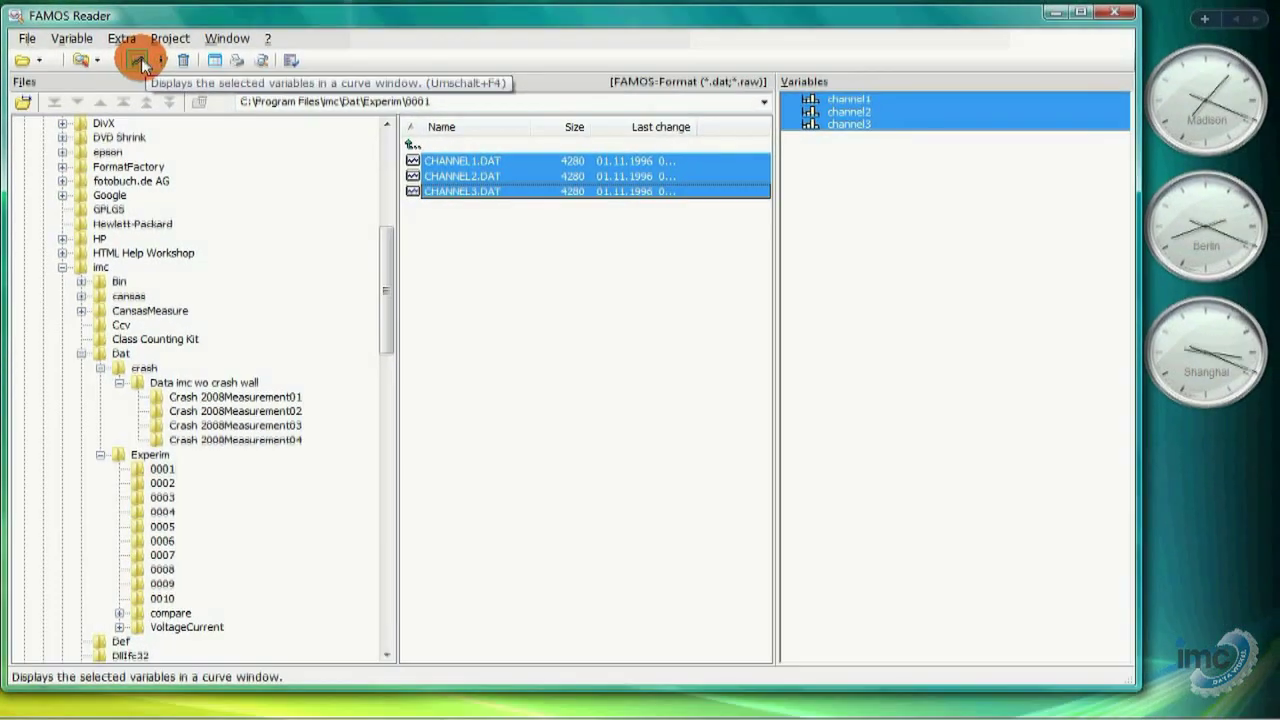
pyautogui.click(265, 108)
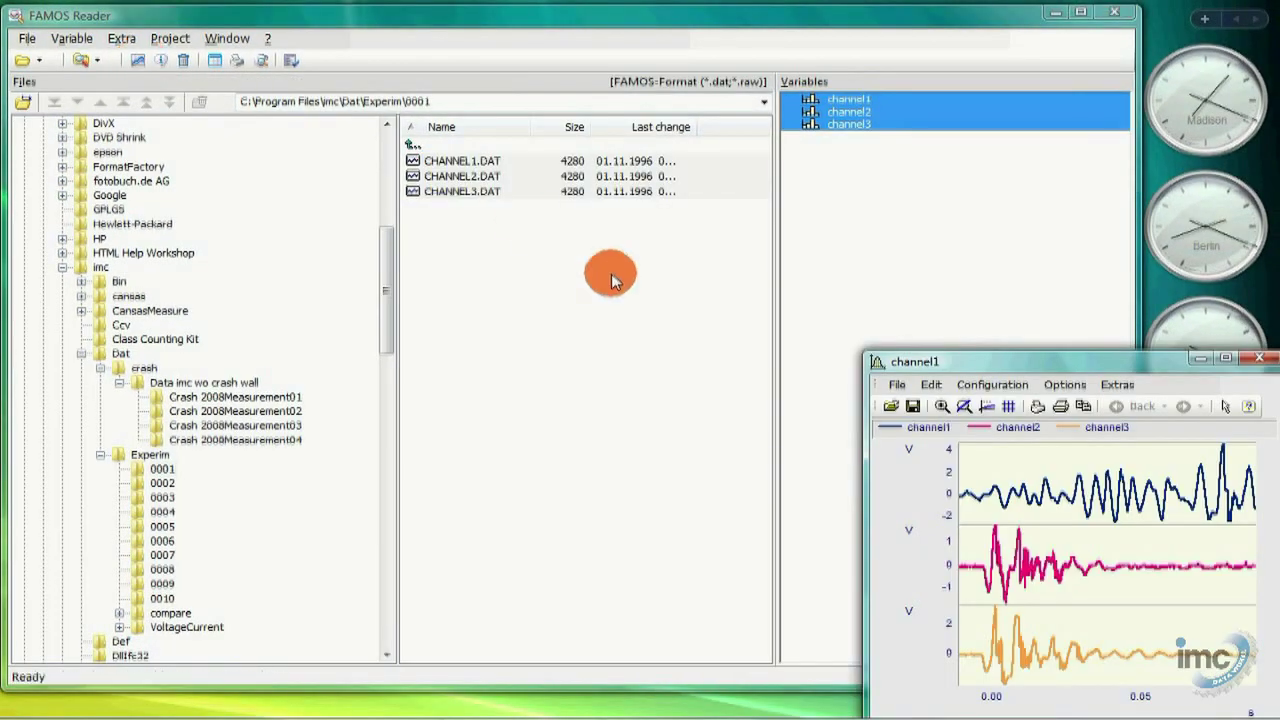
pyautogui.moveTo(866, 353); pyautogui.dragTo(405, 239)
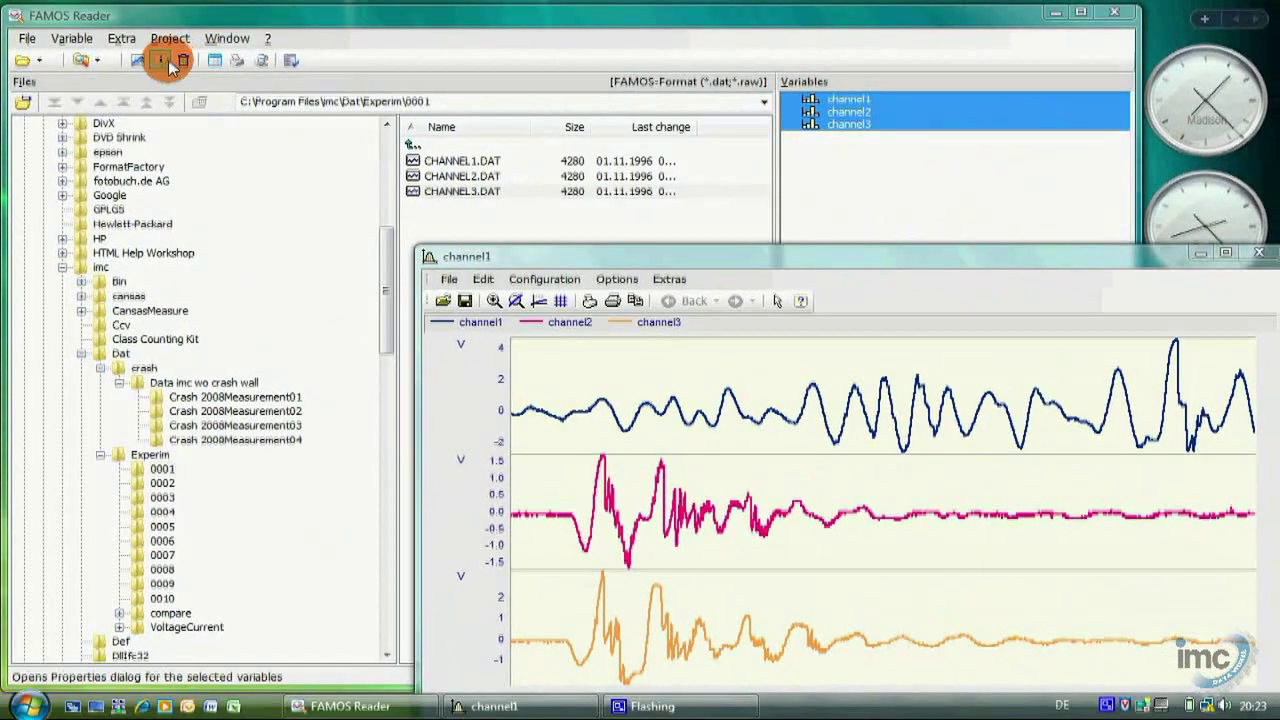
# Check the loaded variables' properties, then delete the variables and their curve window.
pyautogui.click(497, 165)
pyautogui.click(371, 149)
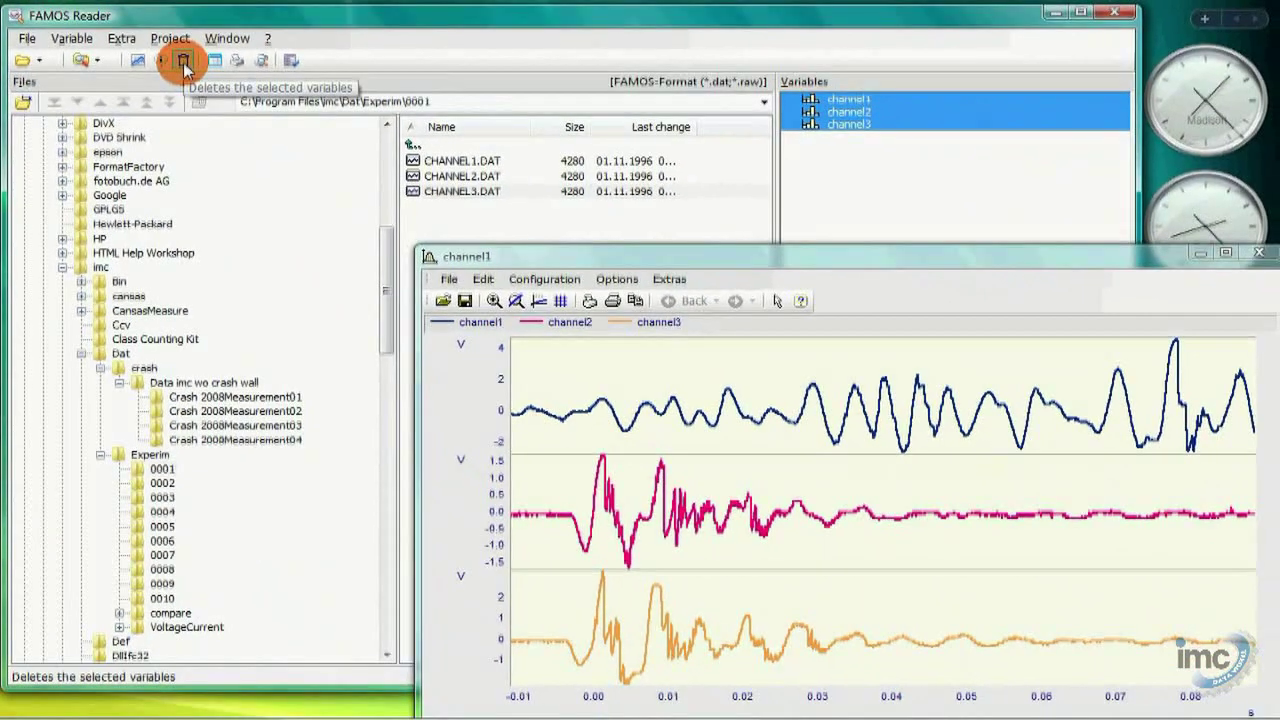
pyautogui.click(518, 158)
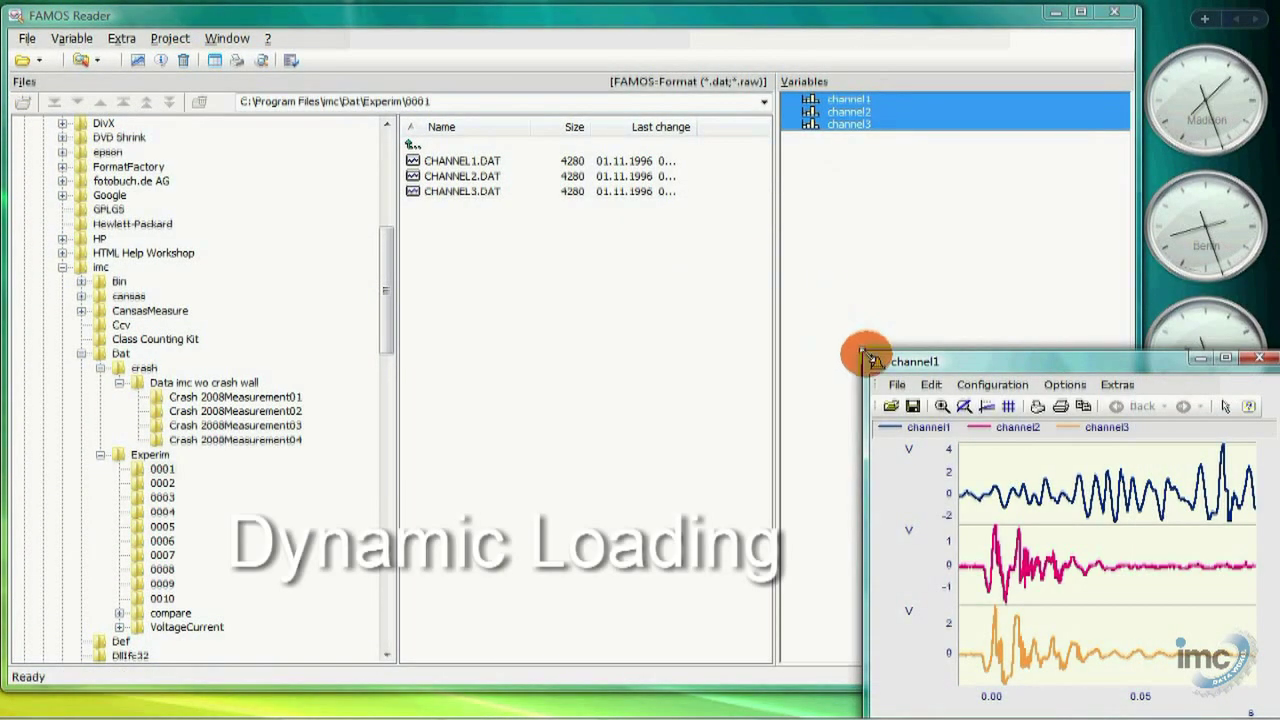
# Enlarge the channel1 plot window and switch the browser to Experim folder 0003.
pyautogui.moveTo(866, 351); pyautogui.dragTo(455, 255)
pyautogui.click(178, 481)
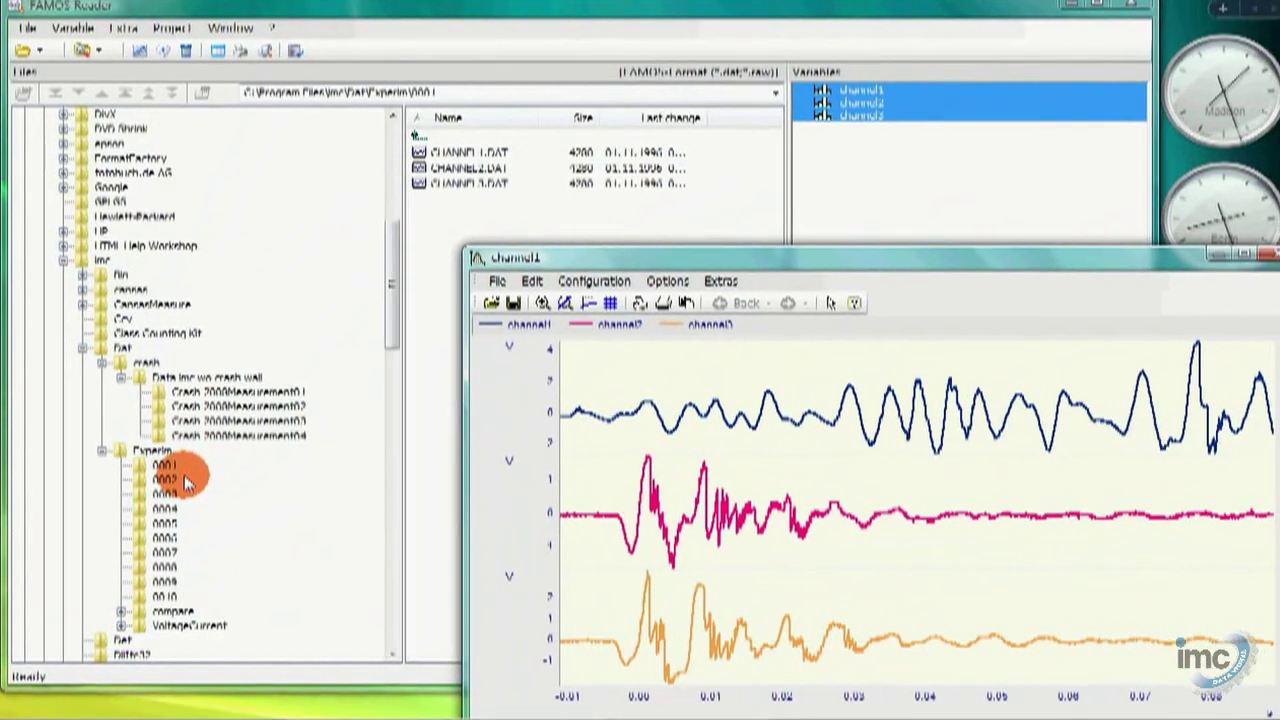
pyautogui.click(172, 485)
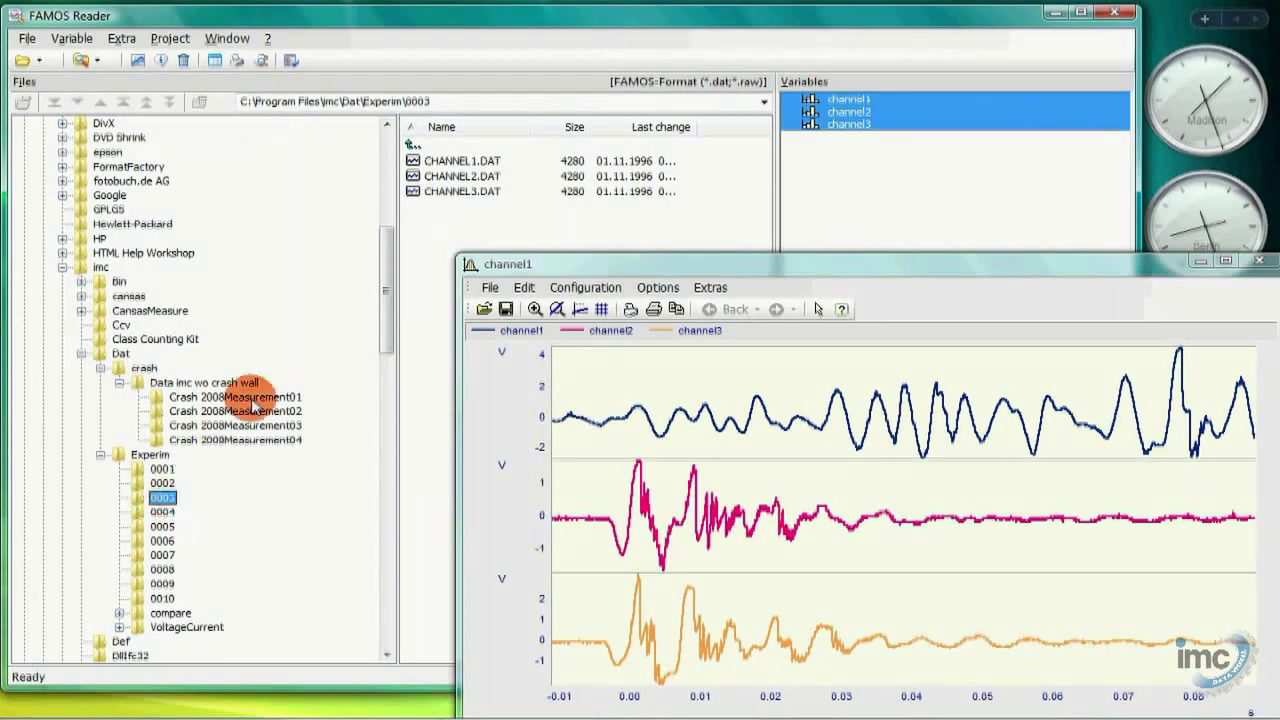
# Set file-browser loading to Selection Mode in Options, then select CHANNEL1–3.DAT in folder 0003.
pyautogui.click(128, 40)
pyautogui.click(143, 171)
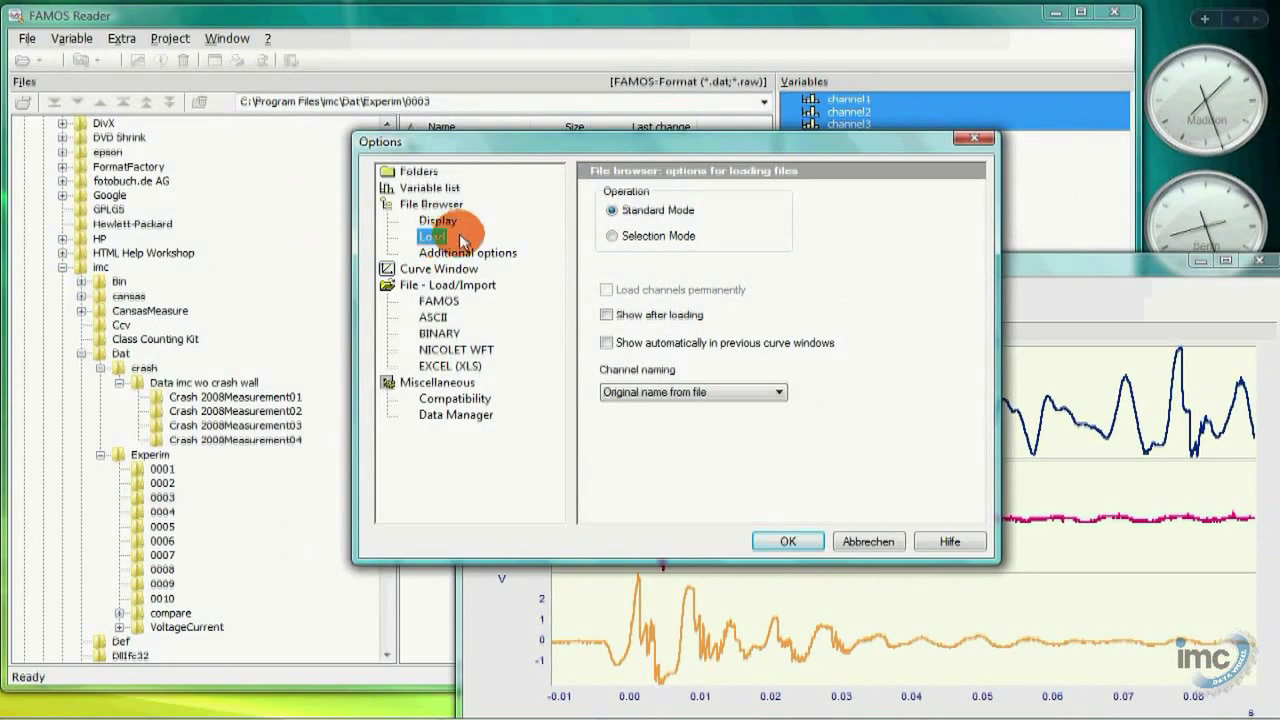
pyautogui.click(612, 234)
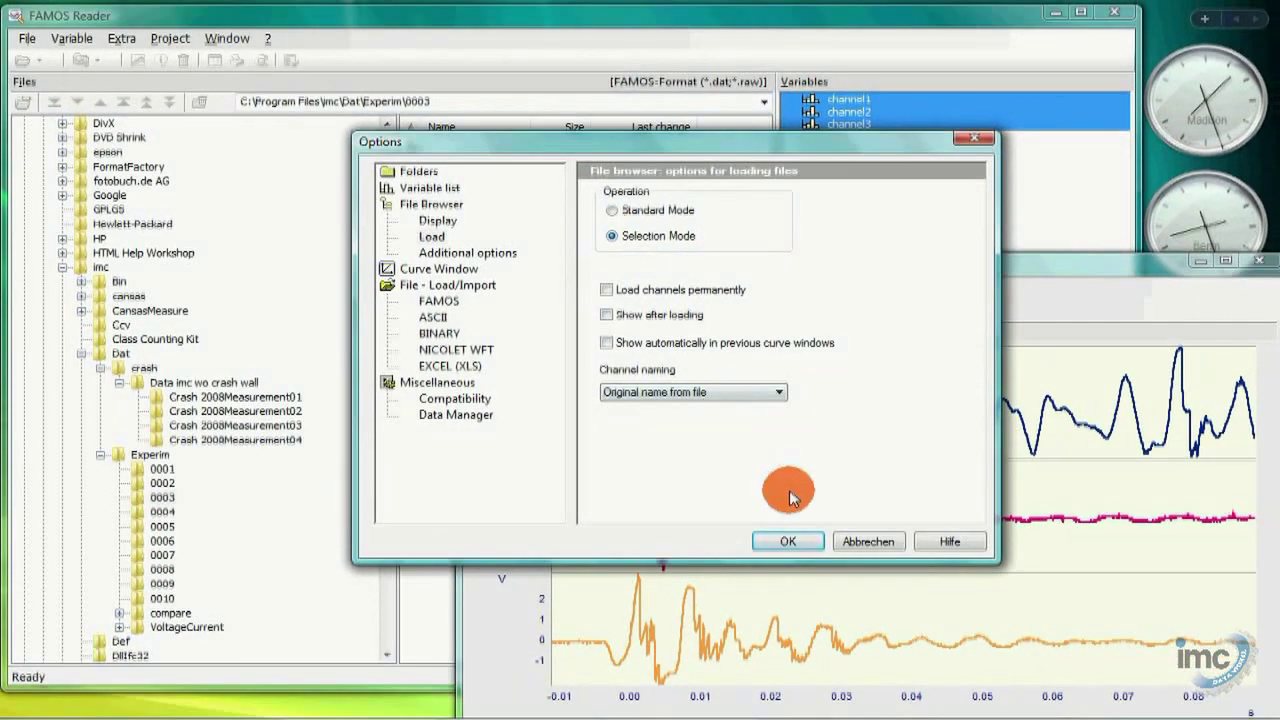
pyautogui.click(788, 541)
pyautogui.click(478, 163)
pyautogui.keyDown('shift'); pyautogui.click(475, 192); pyautogui.keyUp('shift')
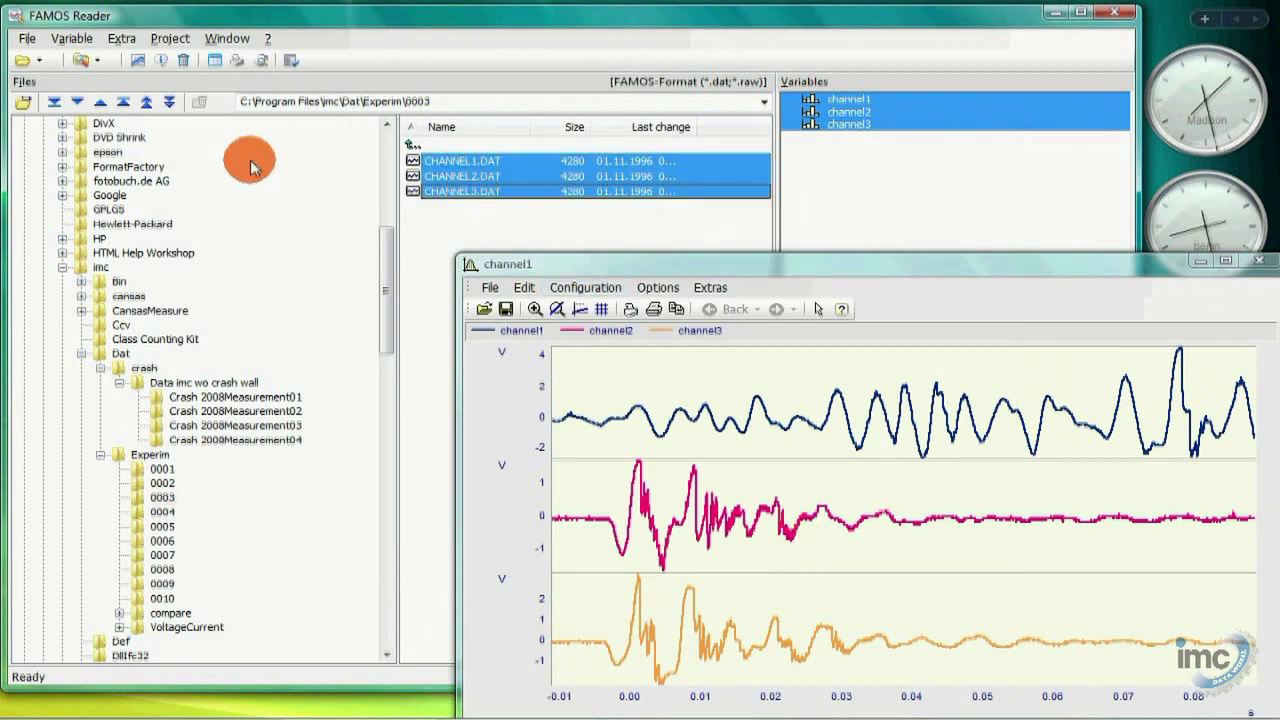
# Load the selected channels, then browse folders 0001 and 0002 to watch the plots update automatically.
pyautogui.click(25, 104)
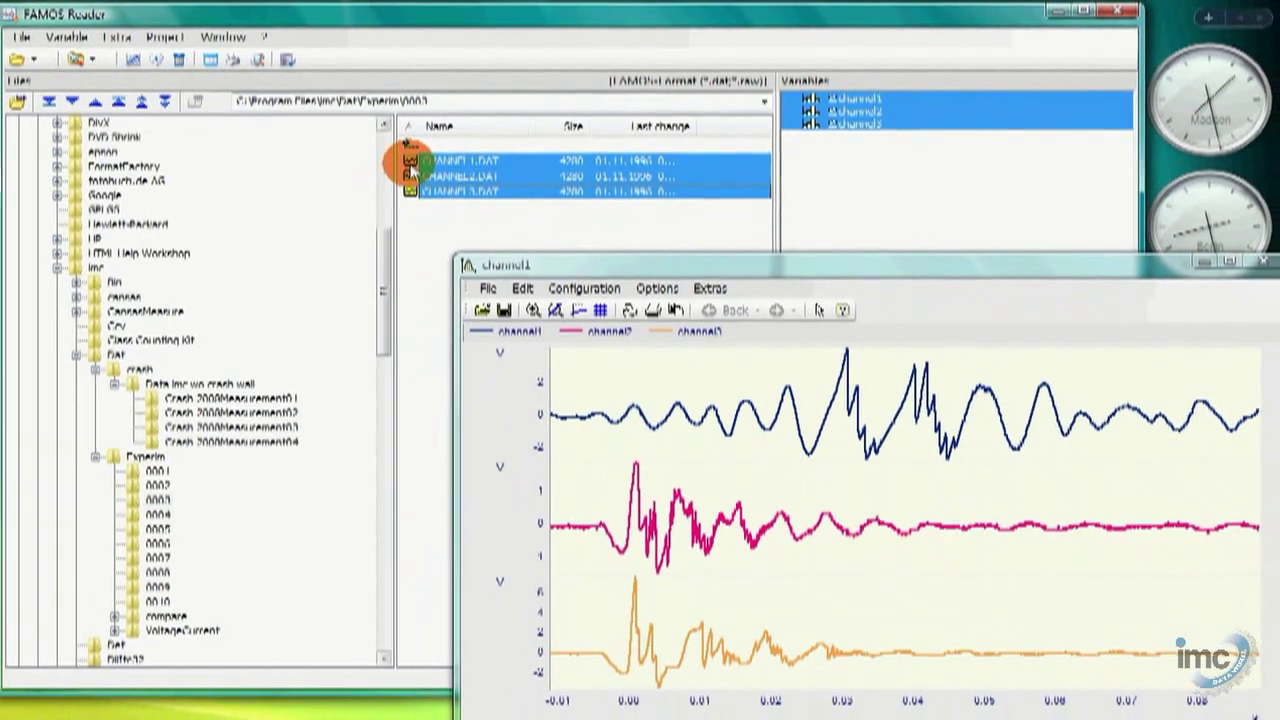
pyautogui.click(162, 470)
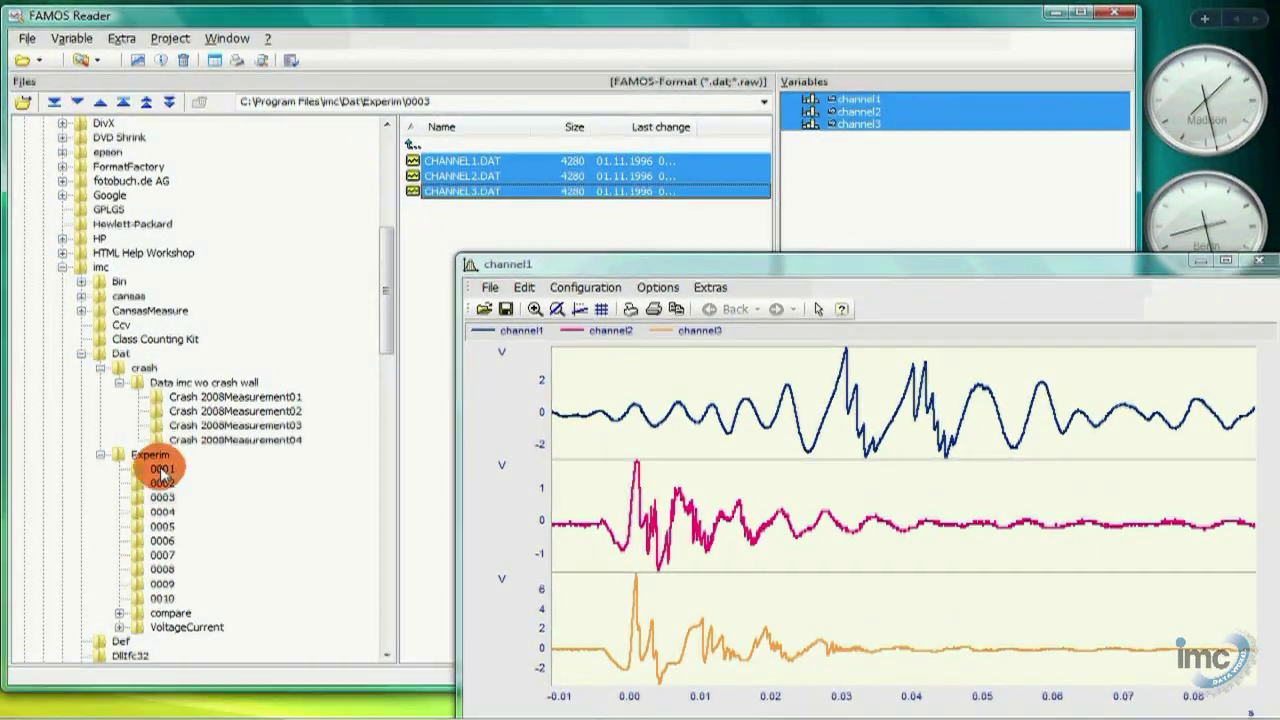
pyautogui.click(163, 484)
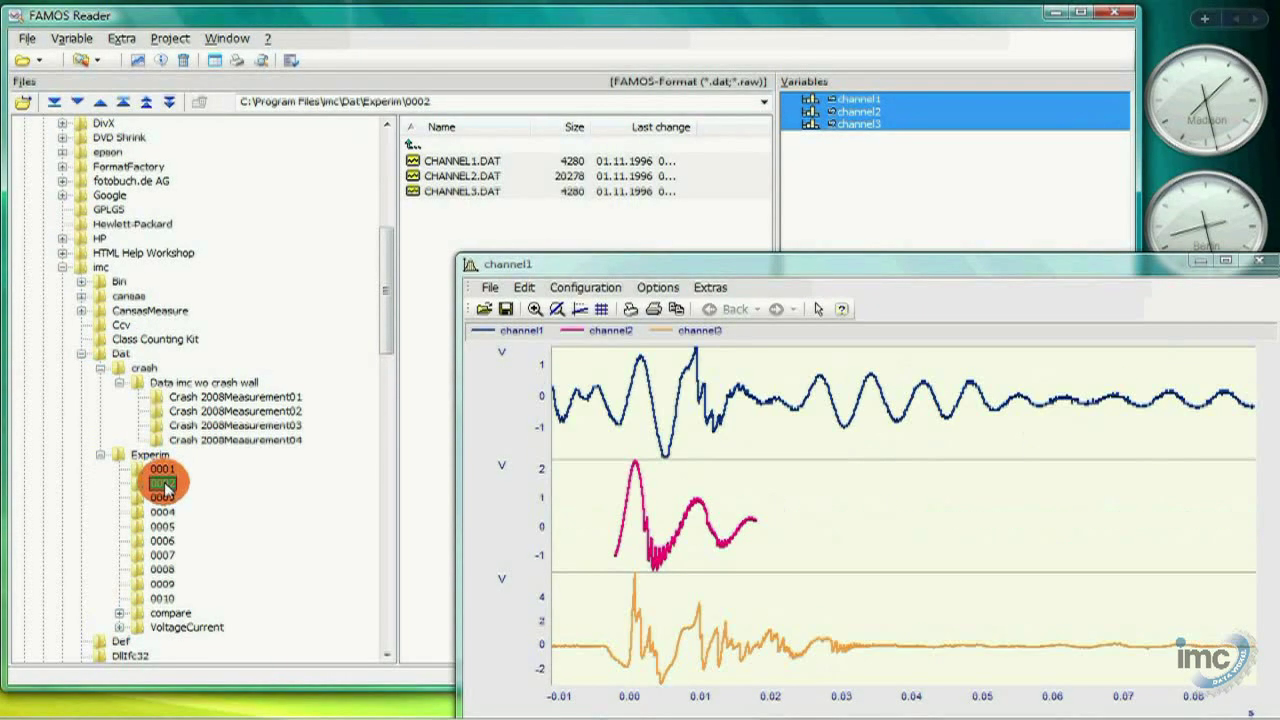
pyautogui.click(158, 469)
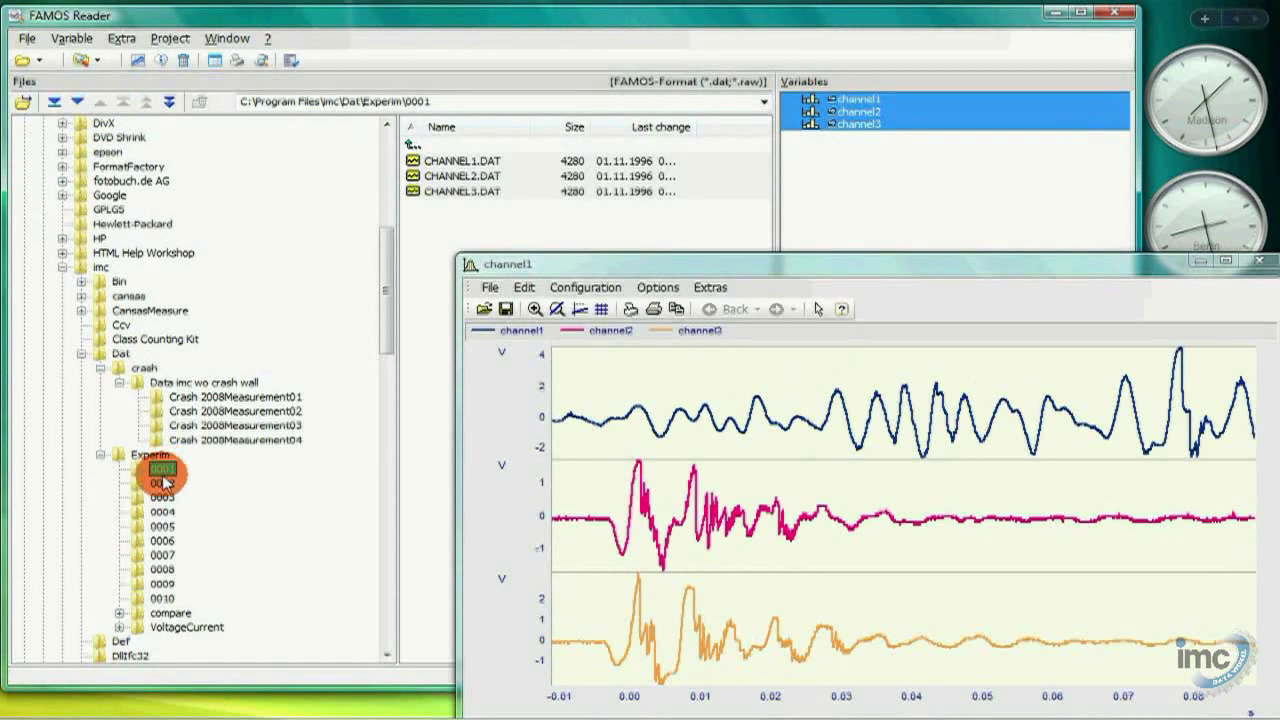
pyautogui.click(162, 470)
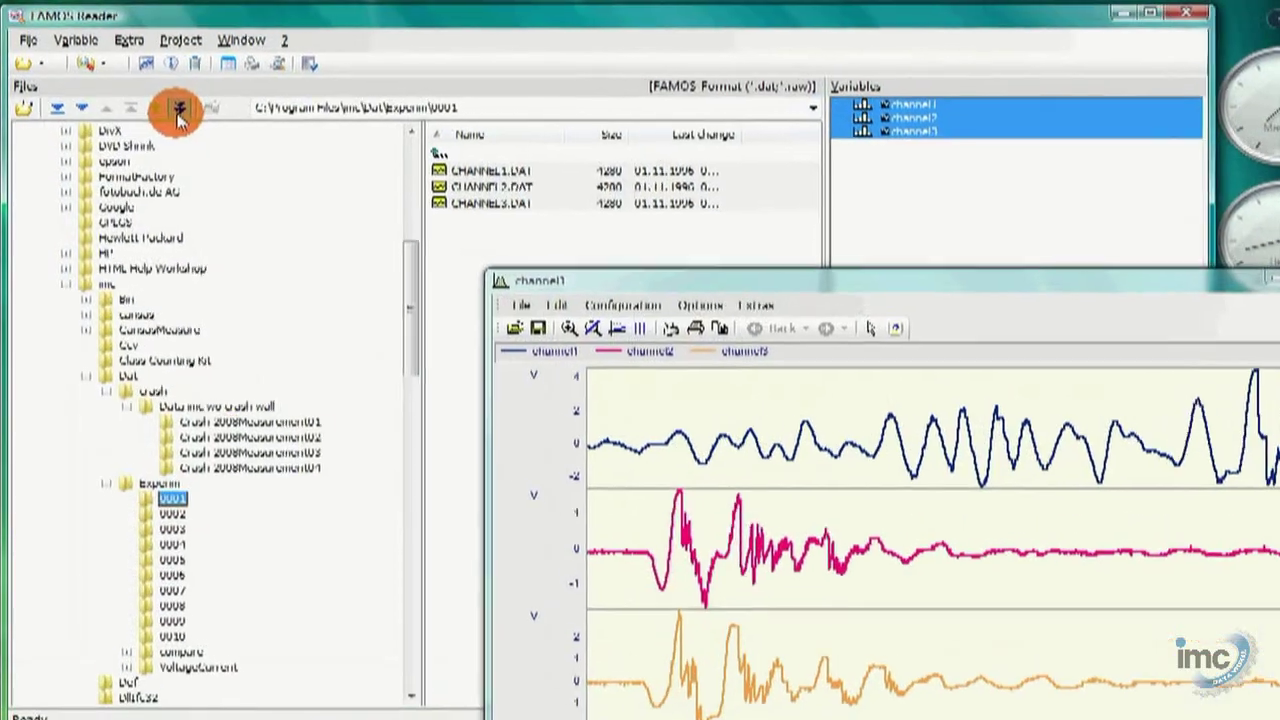
pyautogui.click(169, 101)
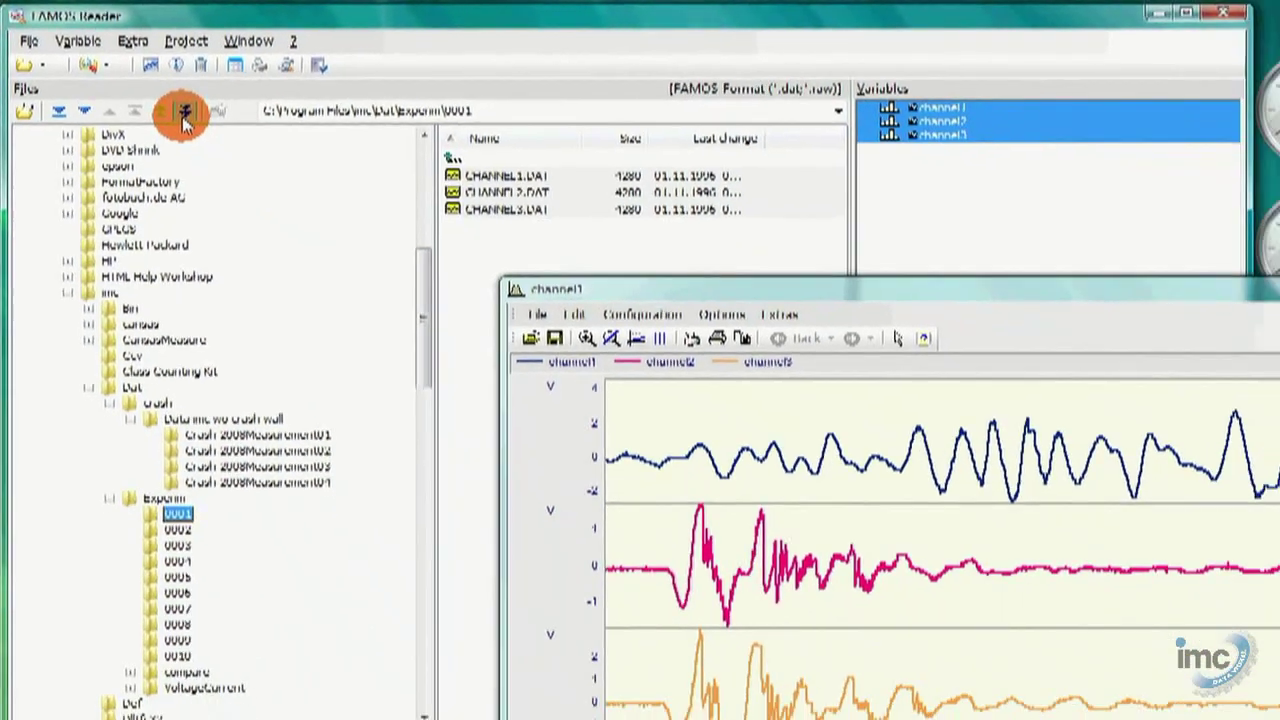
# Step forward and backward through the Experim folders, returning to folder 0001.
pyautogui.click(184, 114)
pyautogui.click(184, 114)
pyautogui.click(184, 114)
pyautogui.click(184, 114)
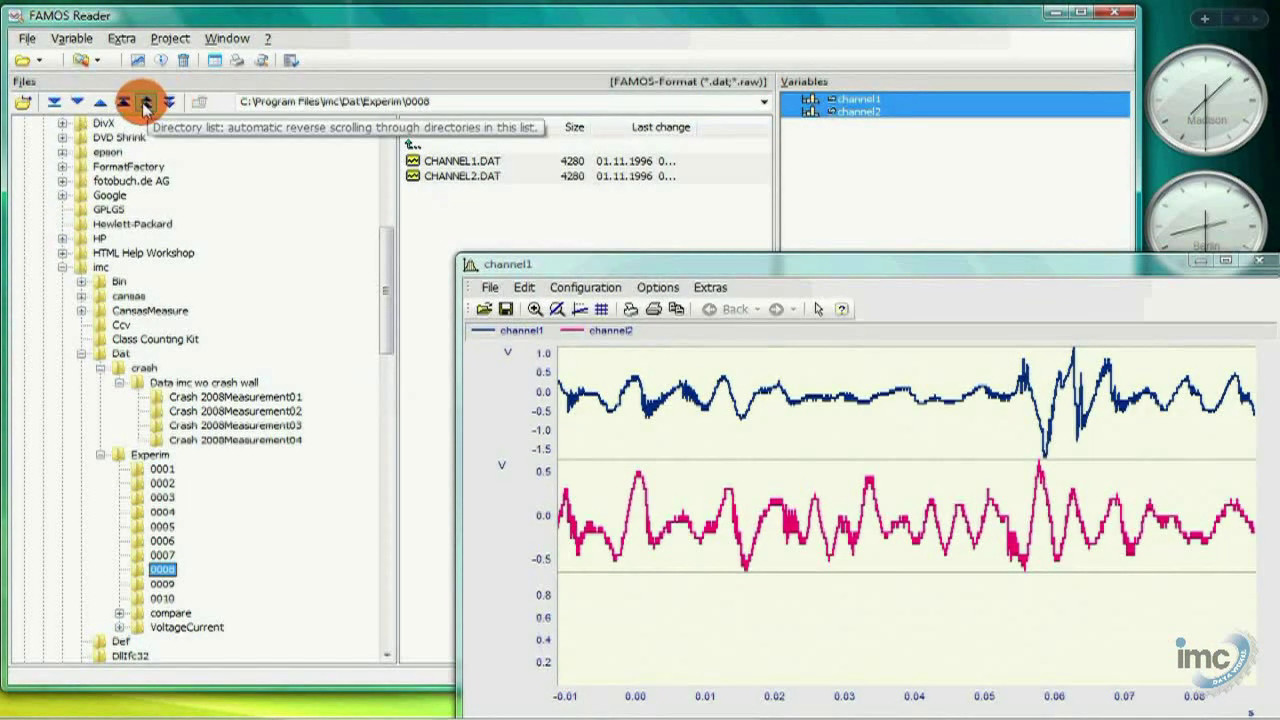
pyautogui.click(100, 103)
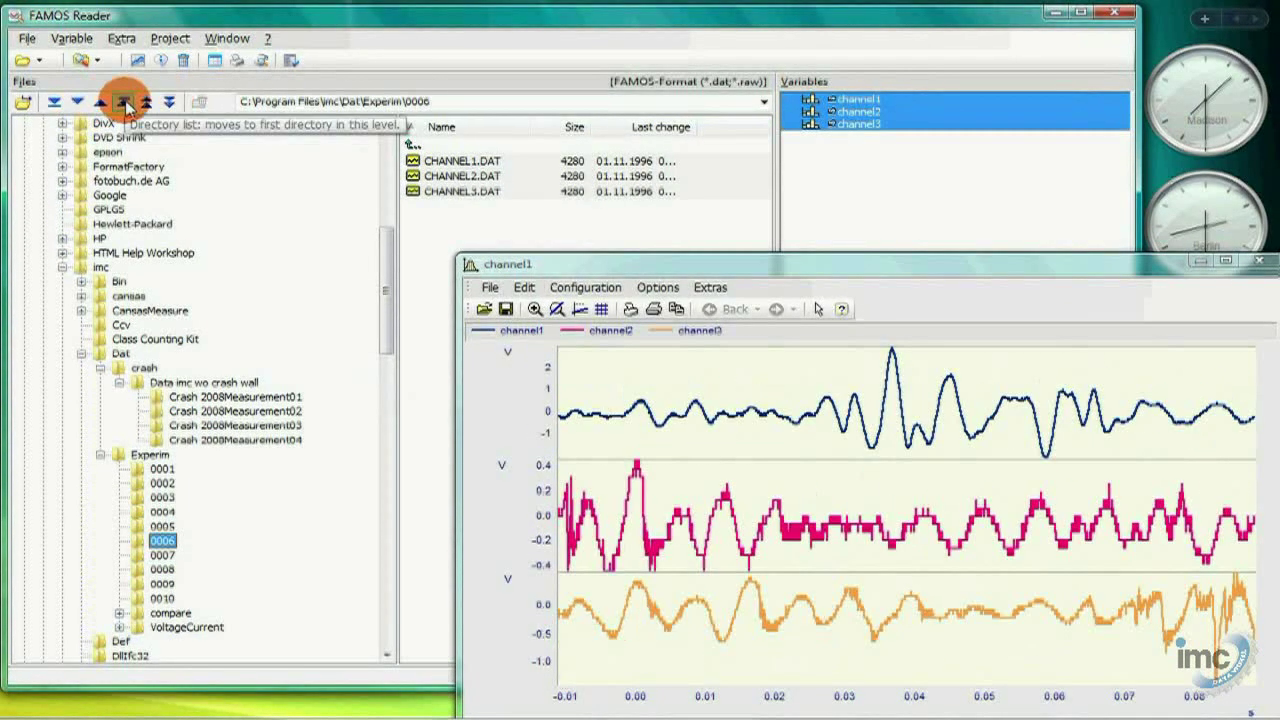
pyautogui.click(123, 103)
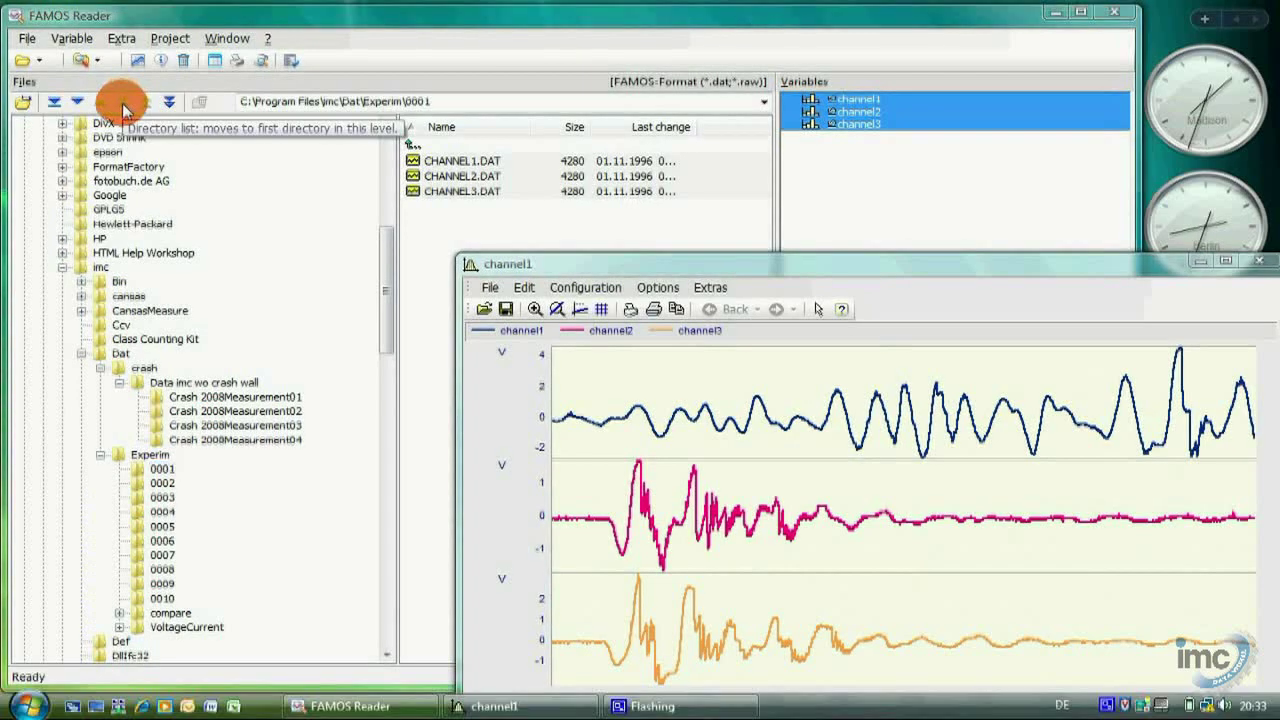
# Raise the automatic step delay from 0.5 to 2 in the file-browser options and restart stepping.
pyautogui.click(121, 38)
pyautogui.click(100, 170)
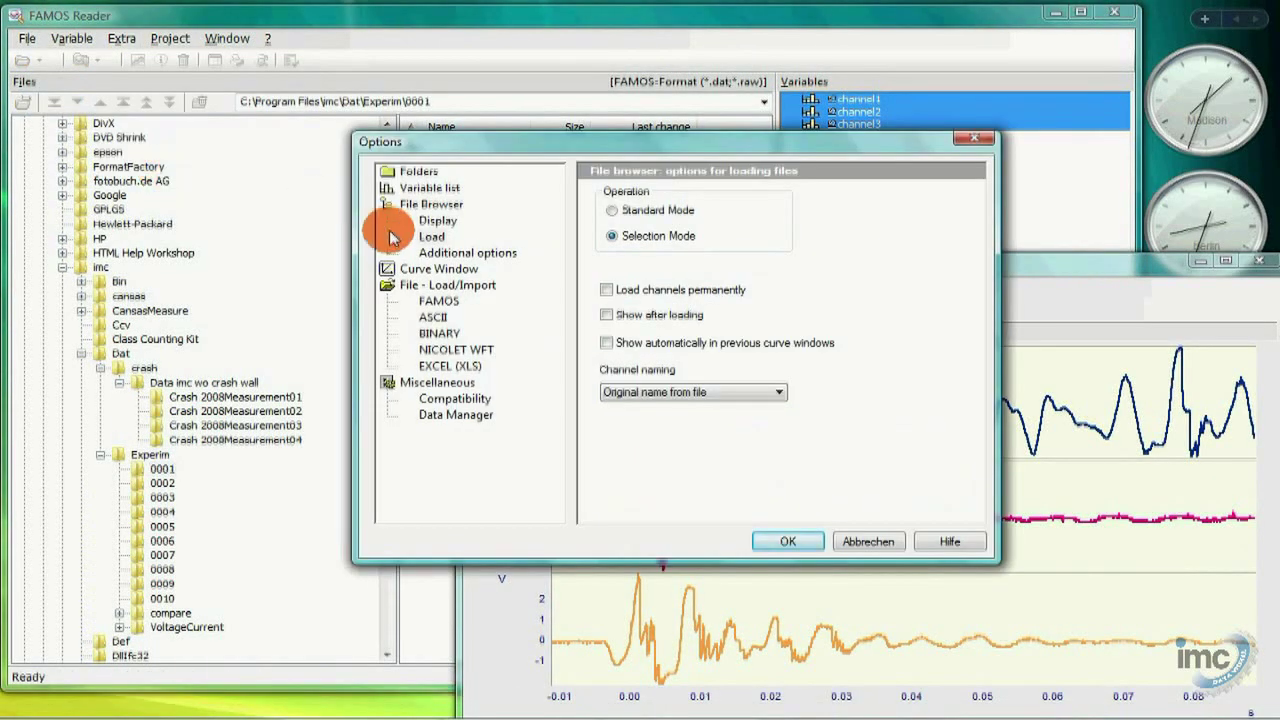
pyautogui.click(450, 252)
pyautogui.doubleClick(752, 218)
pyautogui.write('2')
pyautogui.click(788, 541)
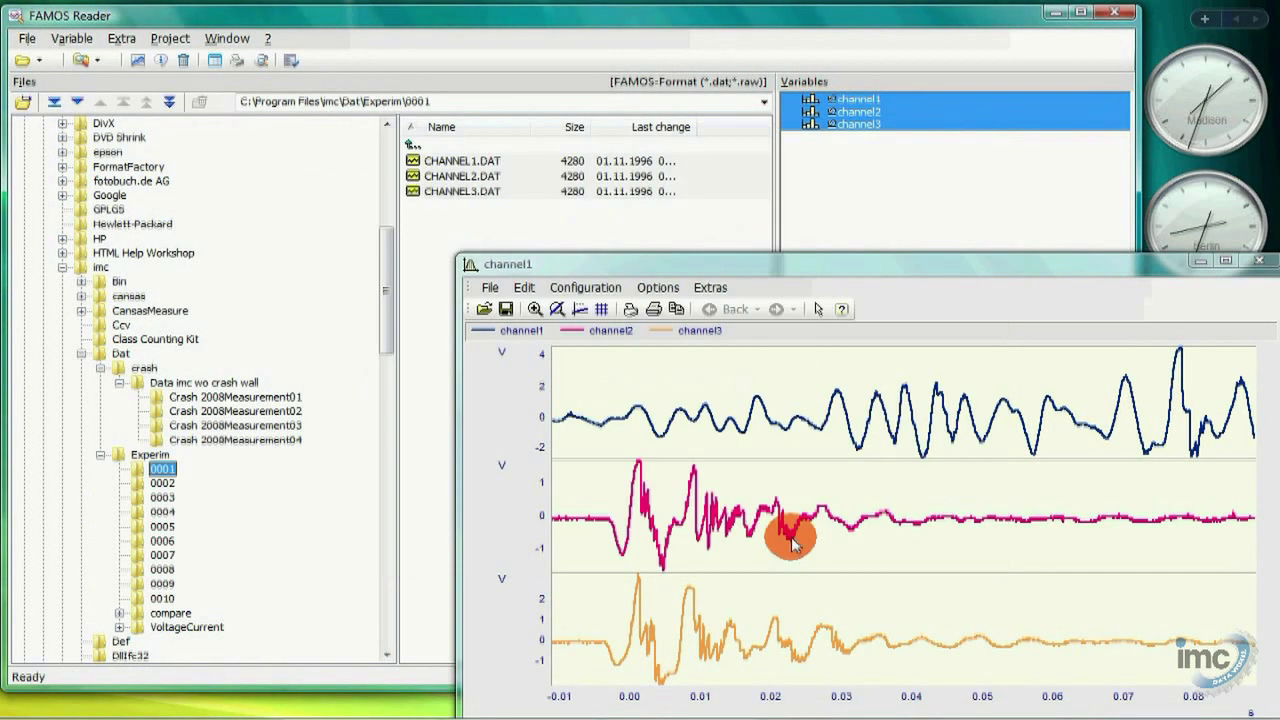
pyautogui.click(170, 103)
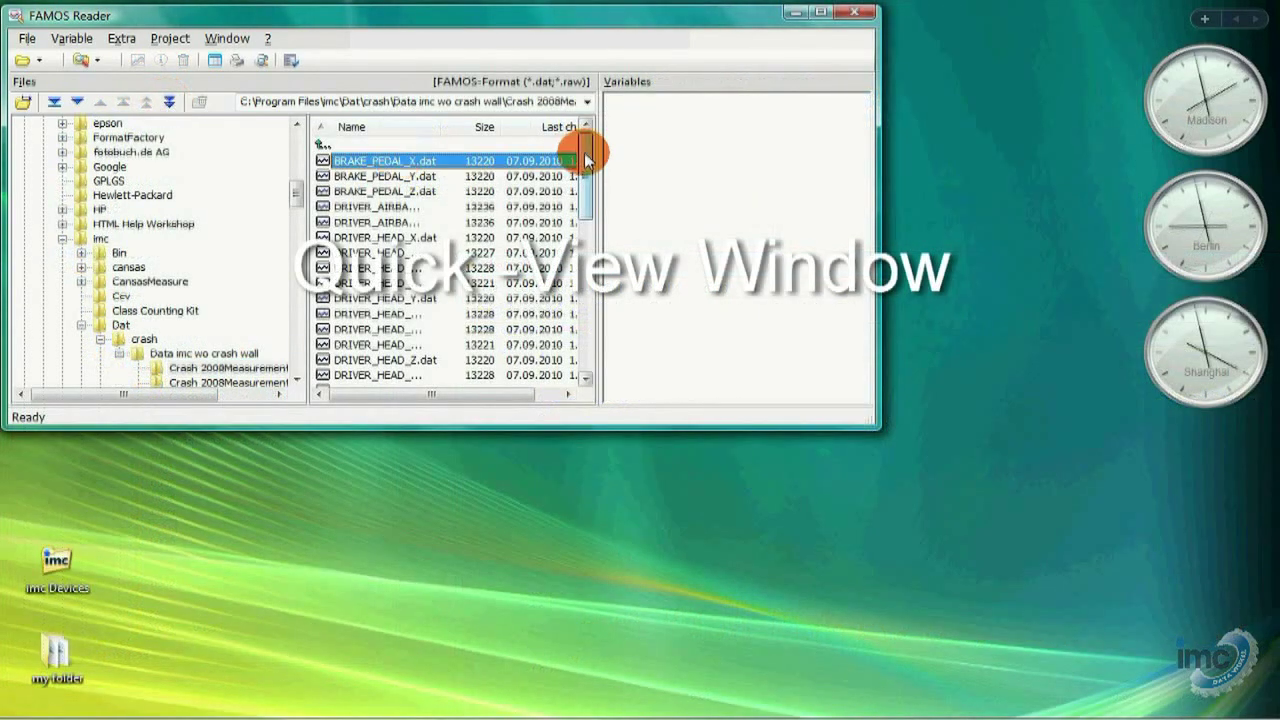
# Select every DAT file in the Crash 2008Measurement folder with Ctrl+A and open its context menu.
pyautogui.moveTo(586, 149); pyautogui.dragTo(583, 338)
pyautogui.hotkey('ctrl', 'a')
pyautogui.rightClick(412, 375)
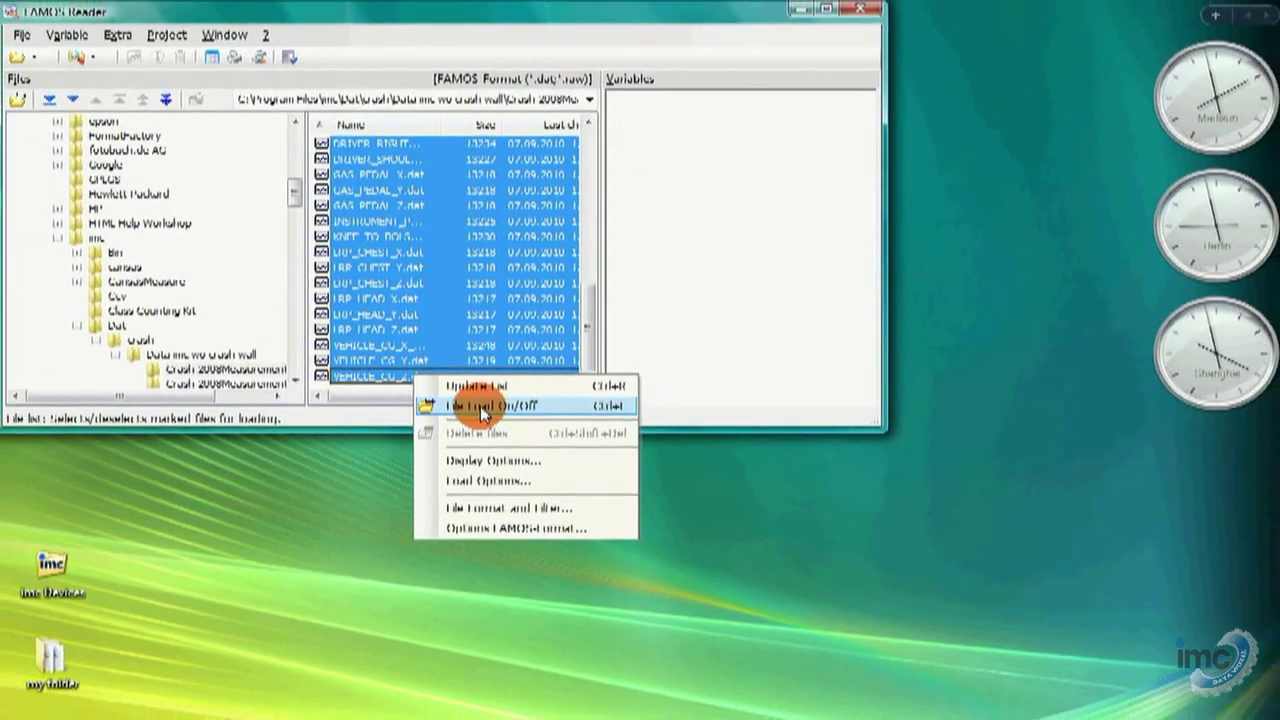
# Load all marked crash files via File Load On/Off, then view BRAKE_PEDAL_X as a curve and close it.
pyautogui.click(505, 447)
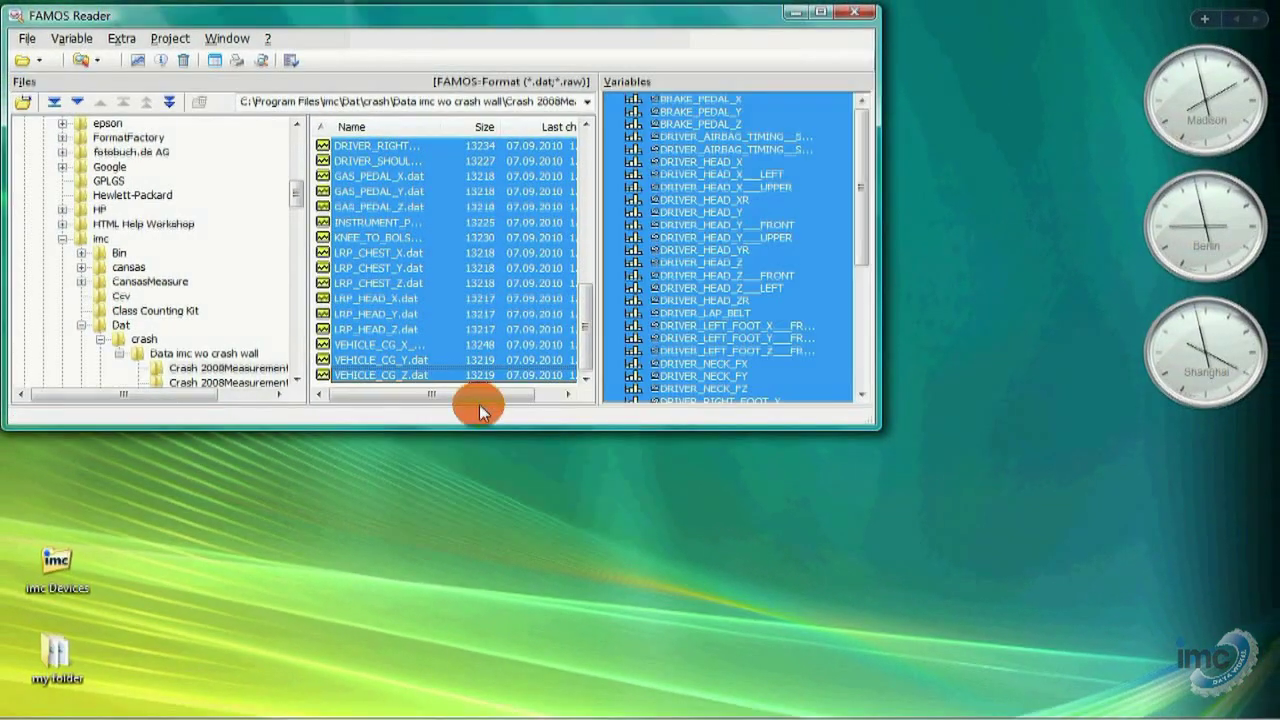
pyautogui.click(672, 100)
pyautogui.click(137, 60)
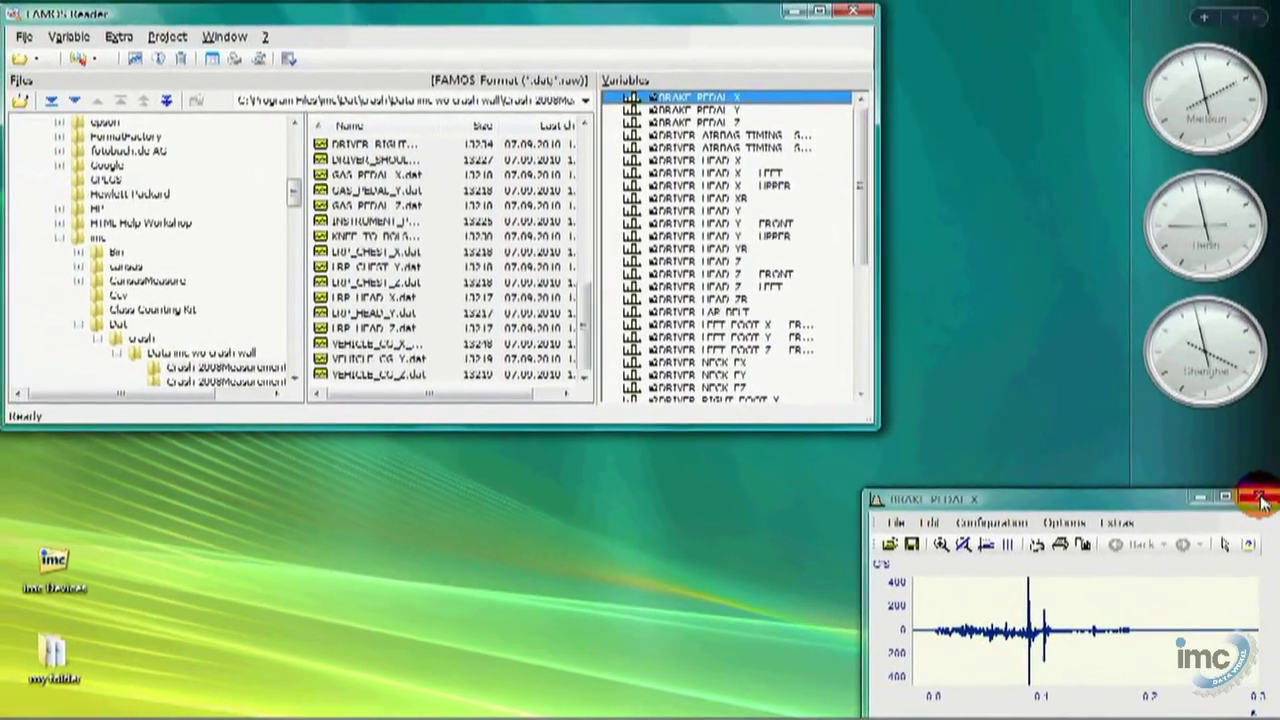
pyautogui.click(1260, 499)
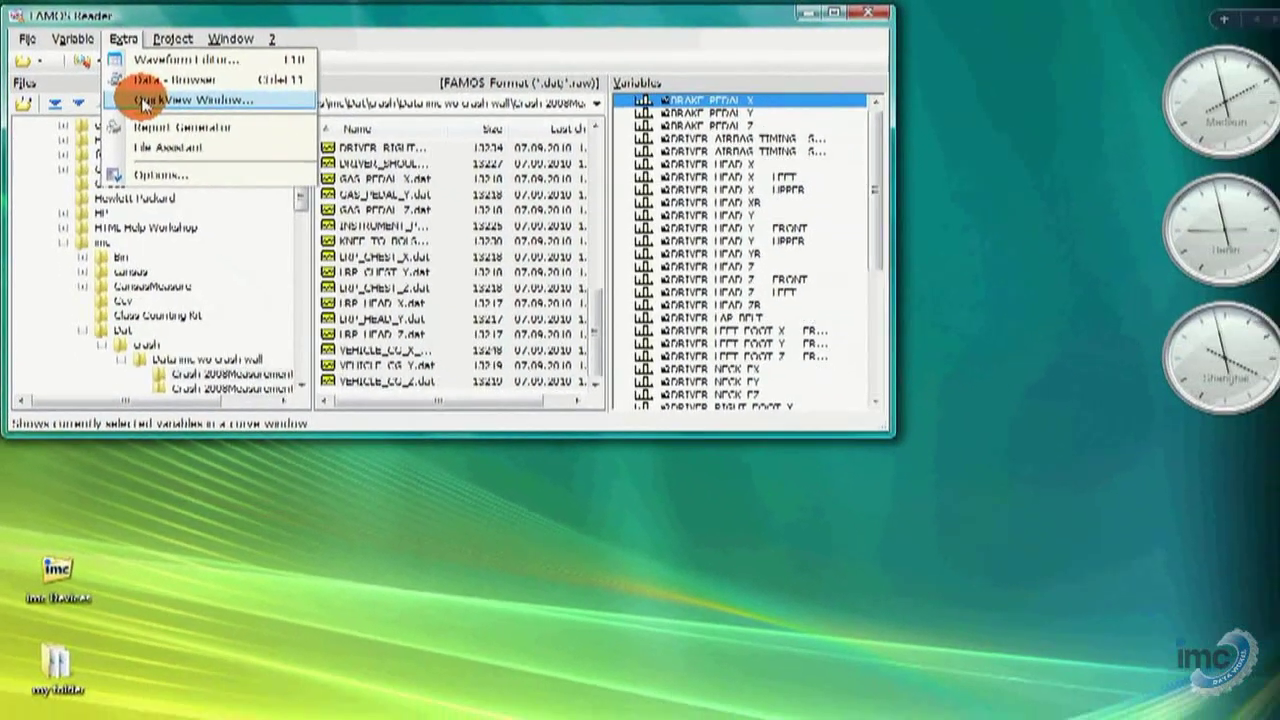
# Preview several brake pedal curves overlaid in an enlarged Quick View, then plot sintest1–6 in a curve window.
pyautogui.click(146, 101)
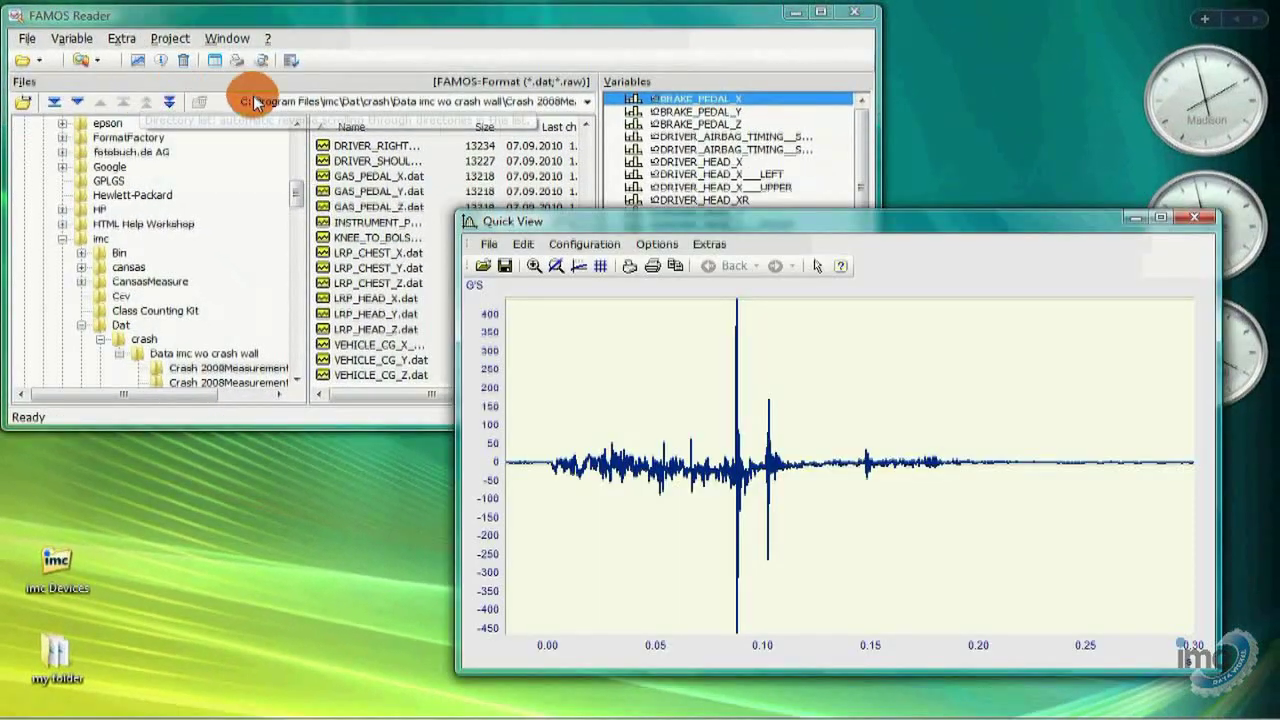
pyautogui.moveTo(465, 222); pyautogui.dragTo(110, 366)
pyautogui.click(678, 112)
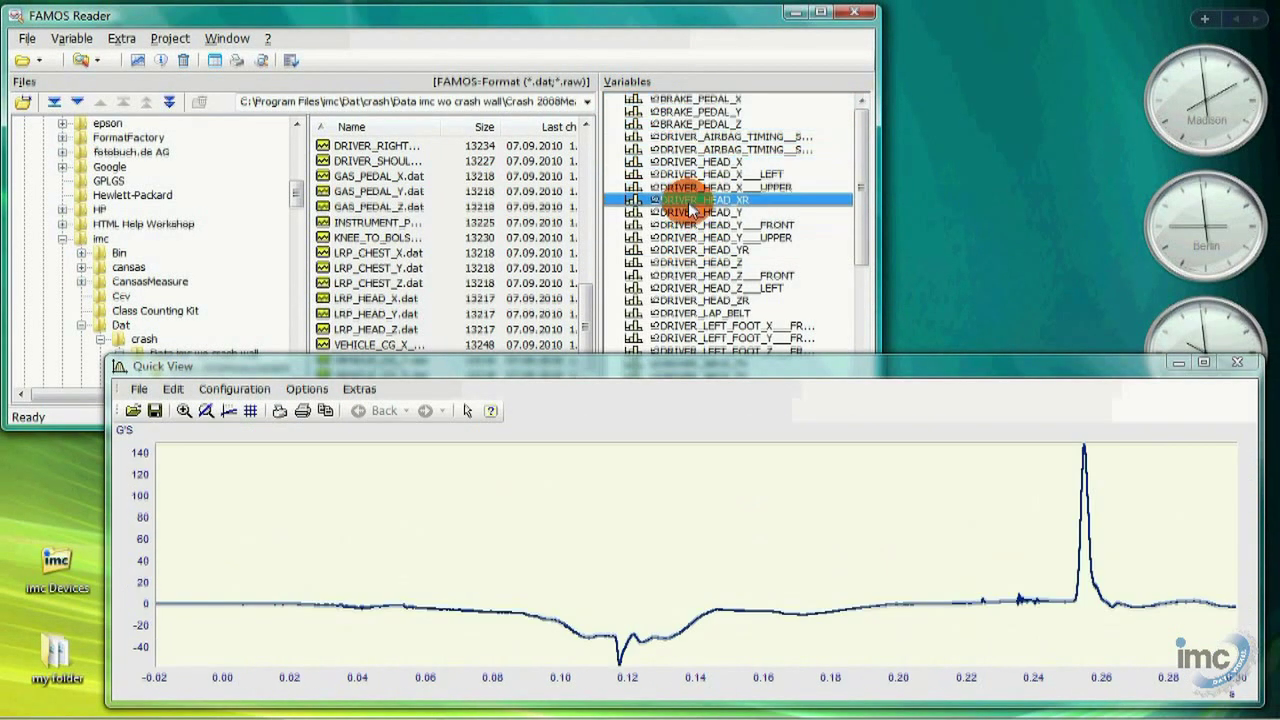
pyautogui.moveTo(695, 99); pyautogui.dragTo(690, 112)
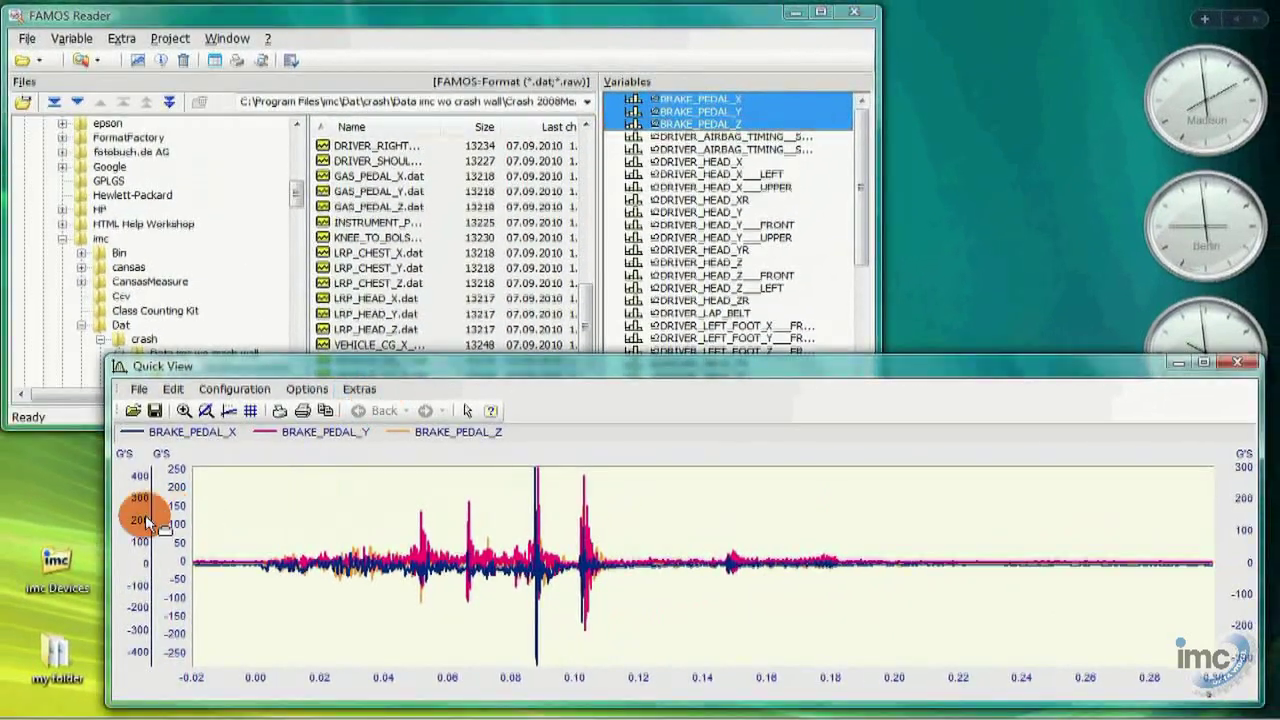
pyautogui.click(143, 515)
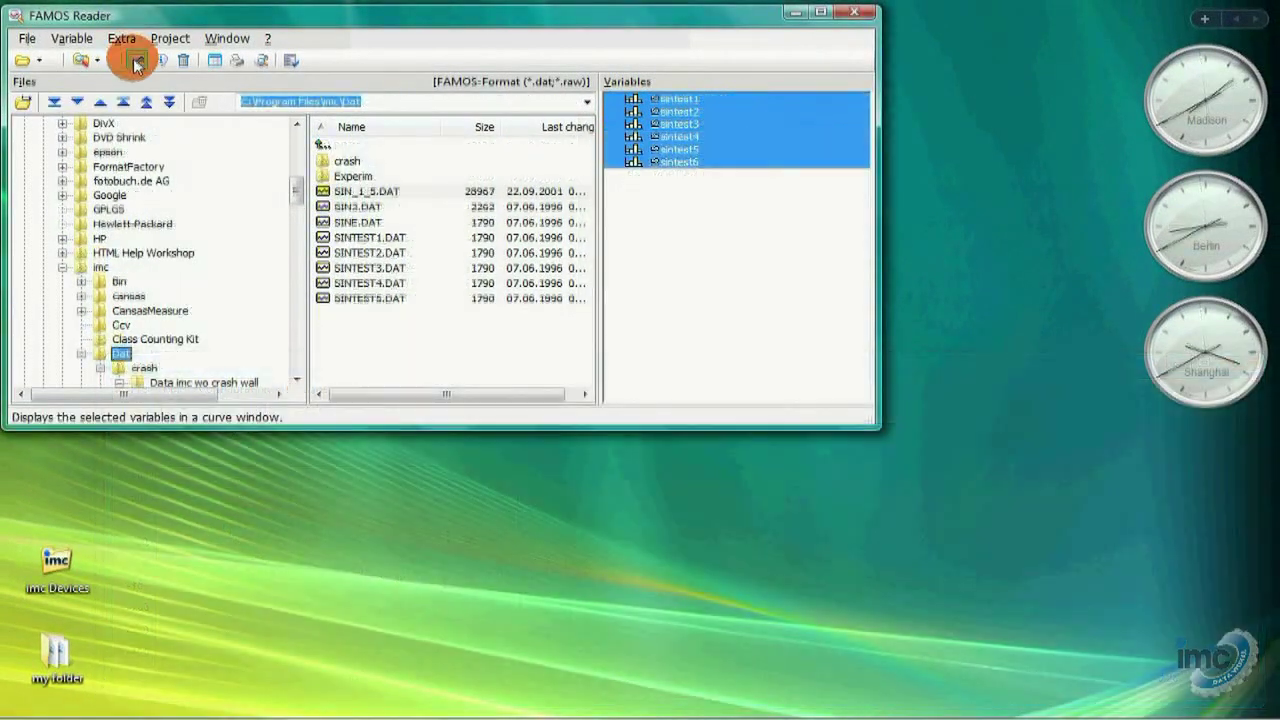
pyautogui.click(137, 64)
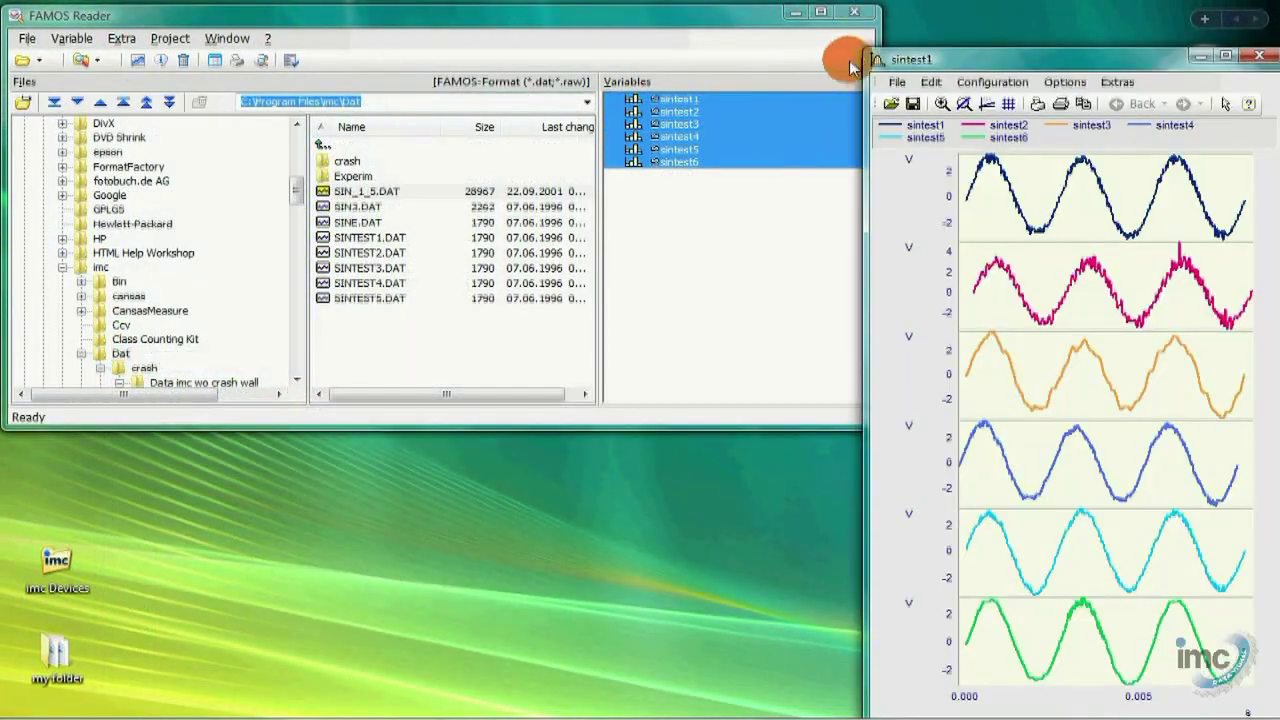
# Drag the sintest1 curve window's corner to widen its six sine plots.
pyautogui.moveTo(852, 40); pyautogui.dragTo(748, 20)
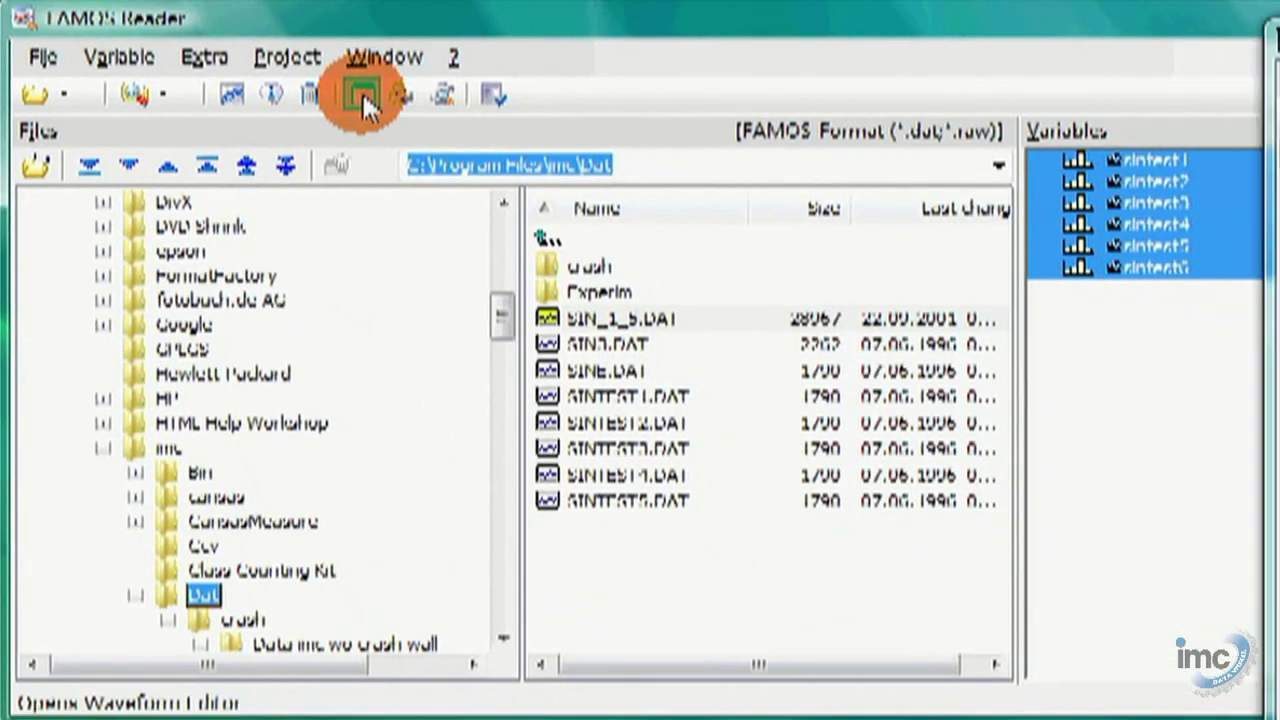
# Open sintest1–sintest6 in the Waveform Editor to list their values in Data Editor table Table2.
pyautogui.click(365, 100)
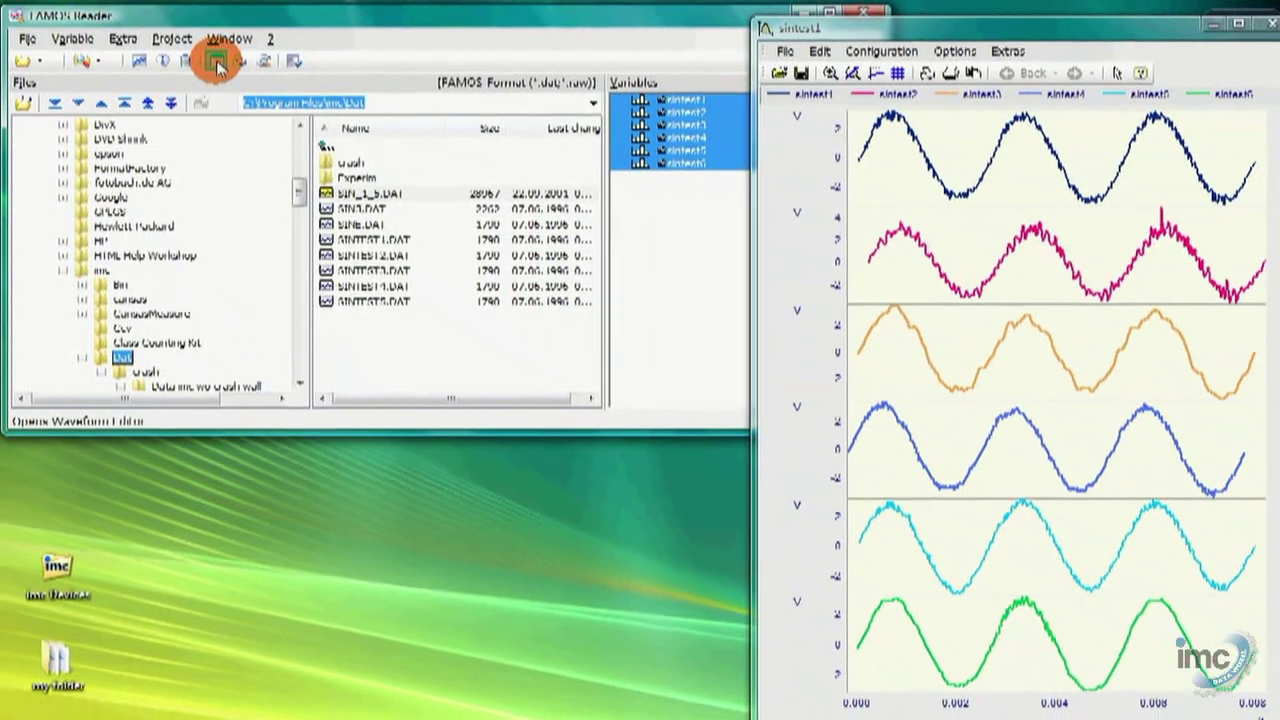
pyautogui.click(216, 62)
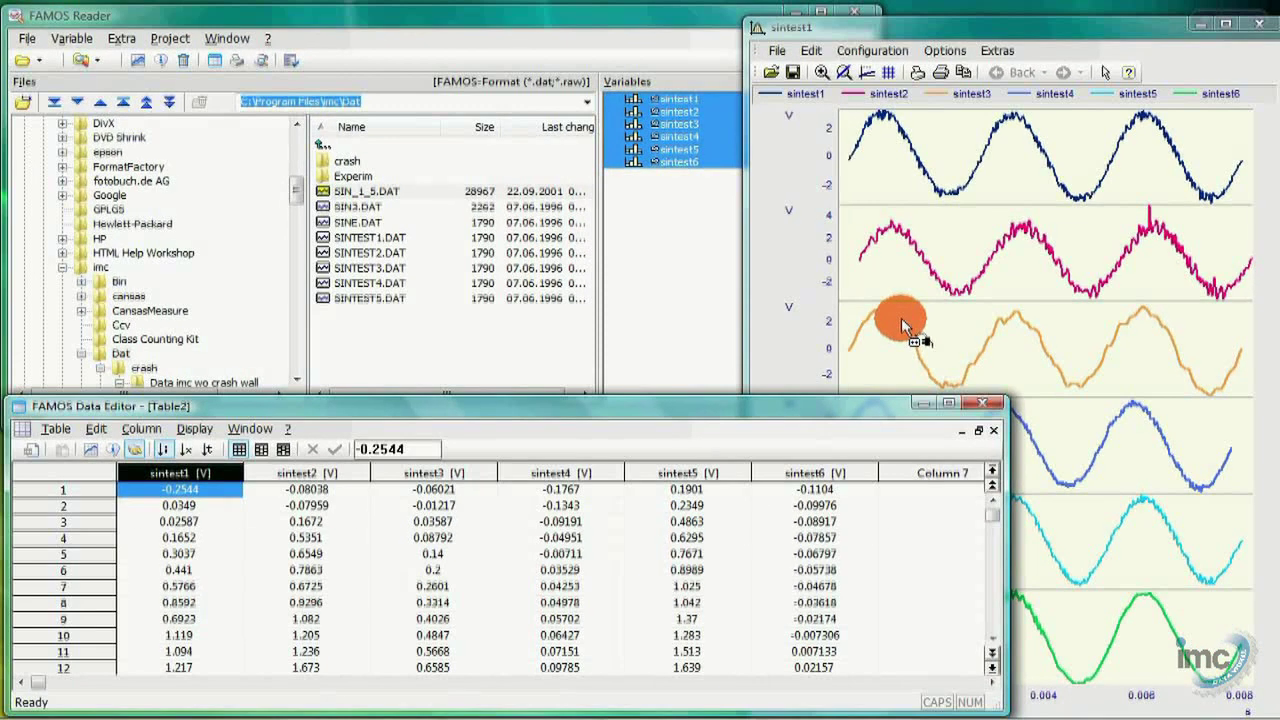
# Drop a measurement cursor on the sintest1 curves so the Data Editor jumps to rows 248–249.
pyautogui.moveTo(901, 318)
pyautogui.mouseDown()
pyautogui.moveTo(853, 316)
pyautogui.moveTo(907, 312)
pyautogui.mouseUp()
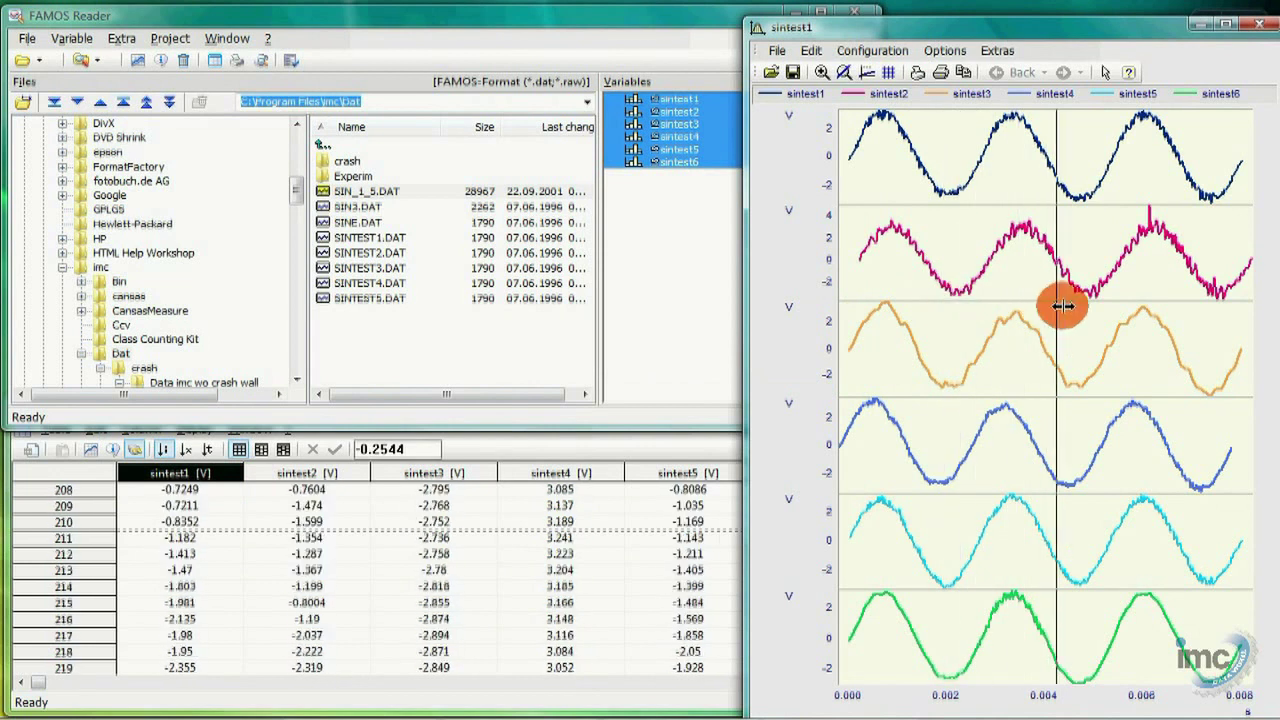
pyautogui.click(721, 427)
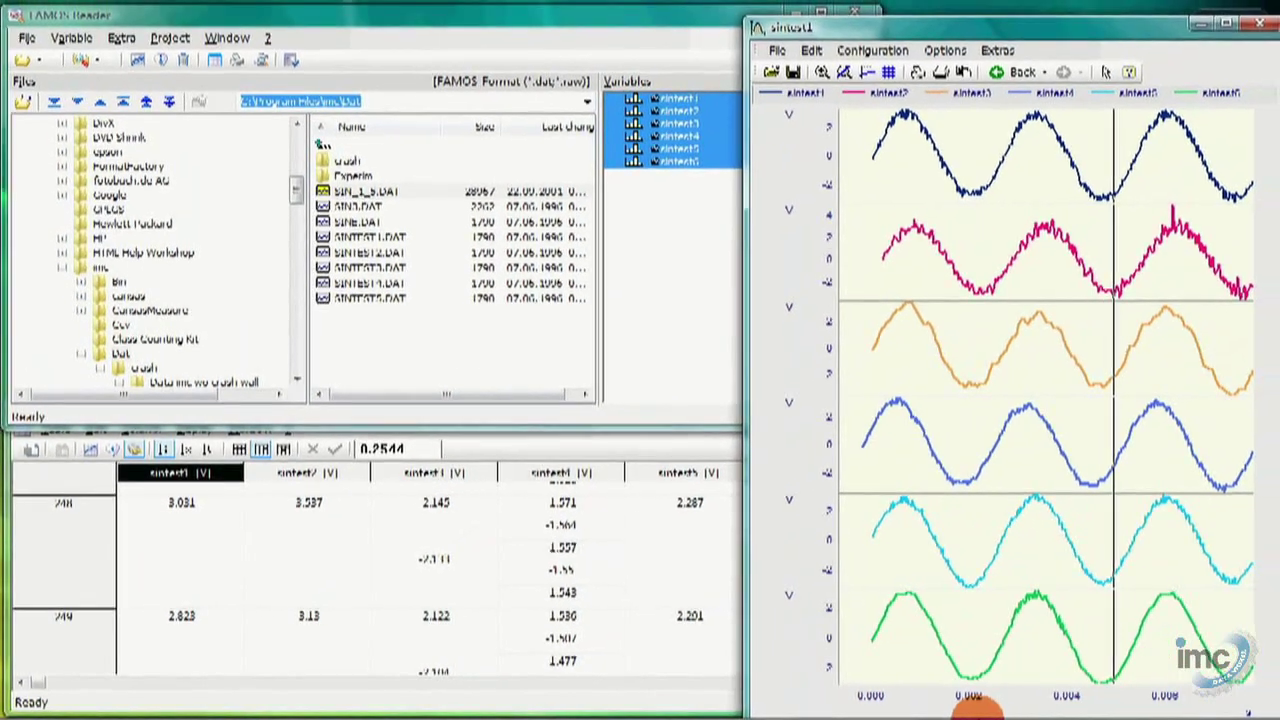
# Return the Data Editor to its first row, then move the curve cursor to resync the table.
pyautogui.click(272, 411)
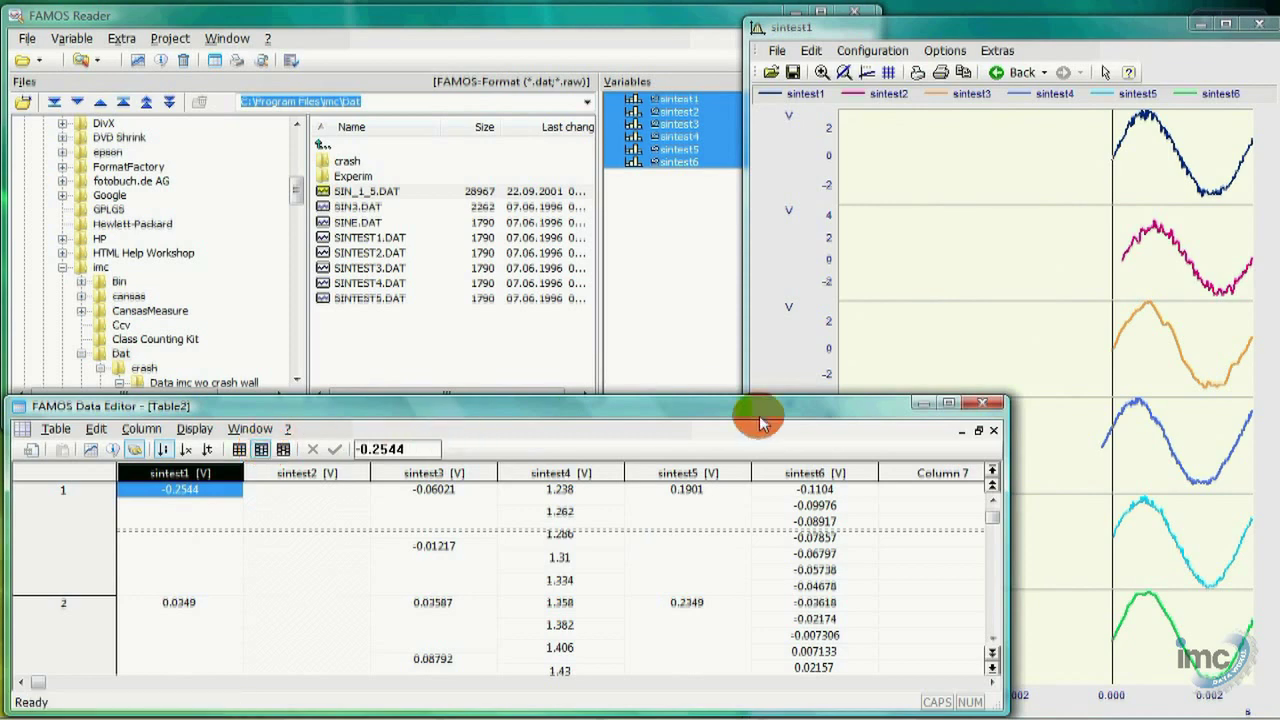
pyautogui.moveTo(1130, 374); pyautogui.dragTo(1153, 367)
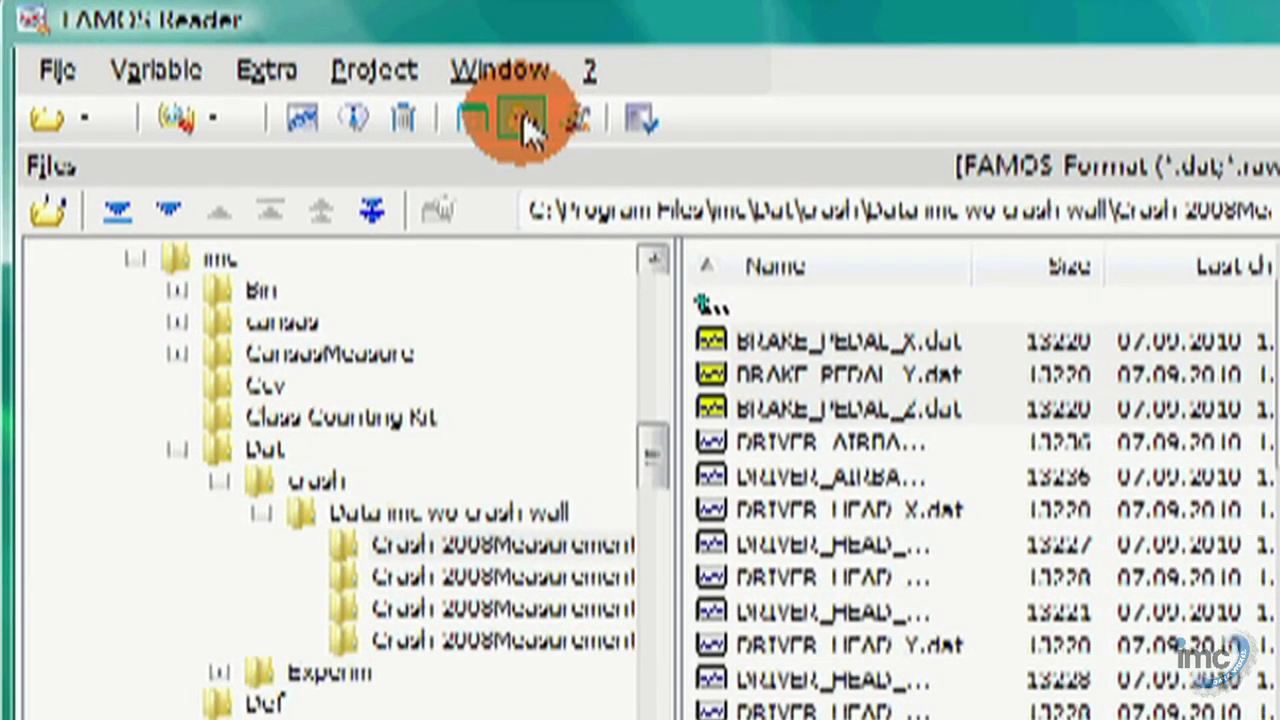
# Overlay BRAKE_PEDAL_X/Y/Z in one curve window and start a Report Generator page with the rectangle tool.
pyautogui.click(537, 120)
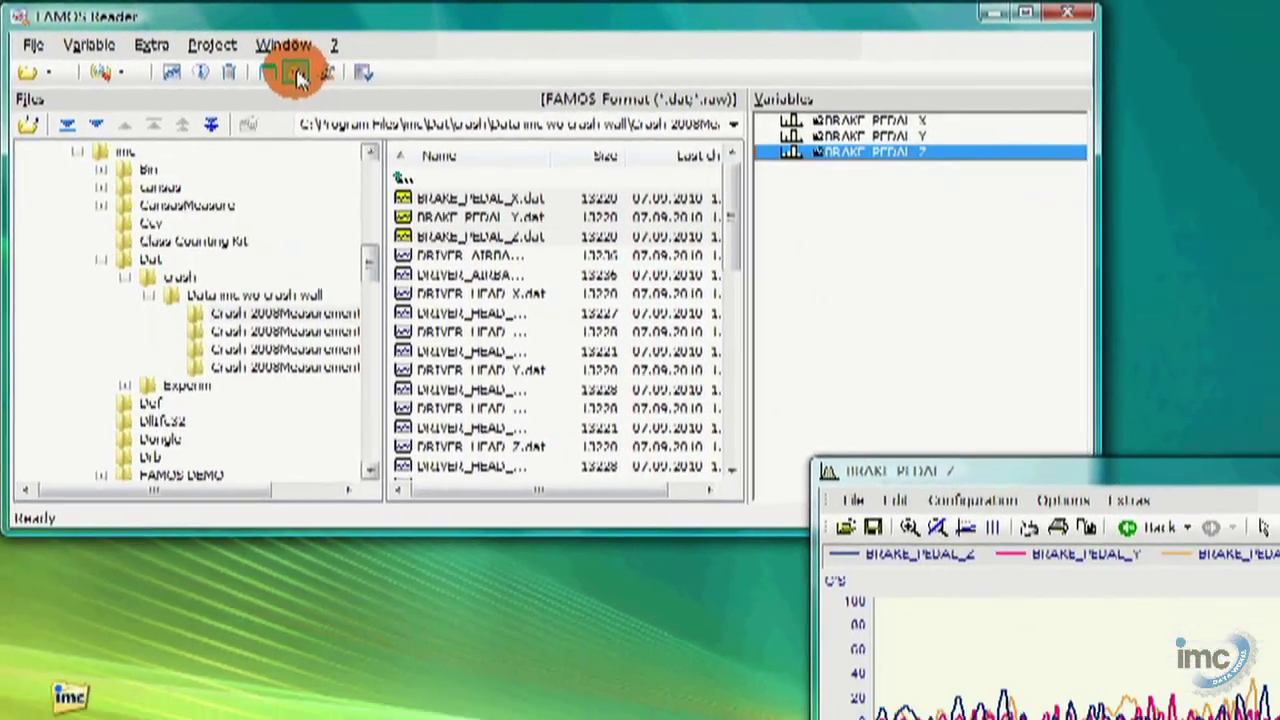
pyautogui.click(298, 76)
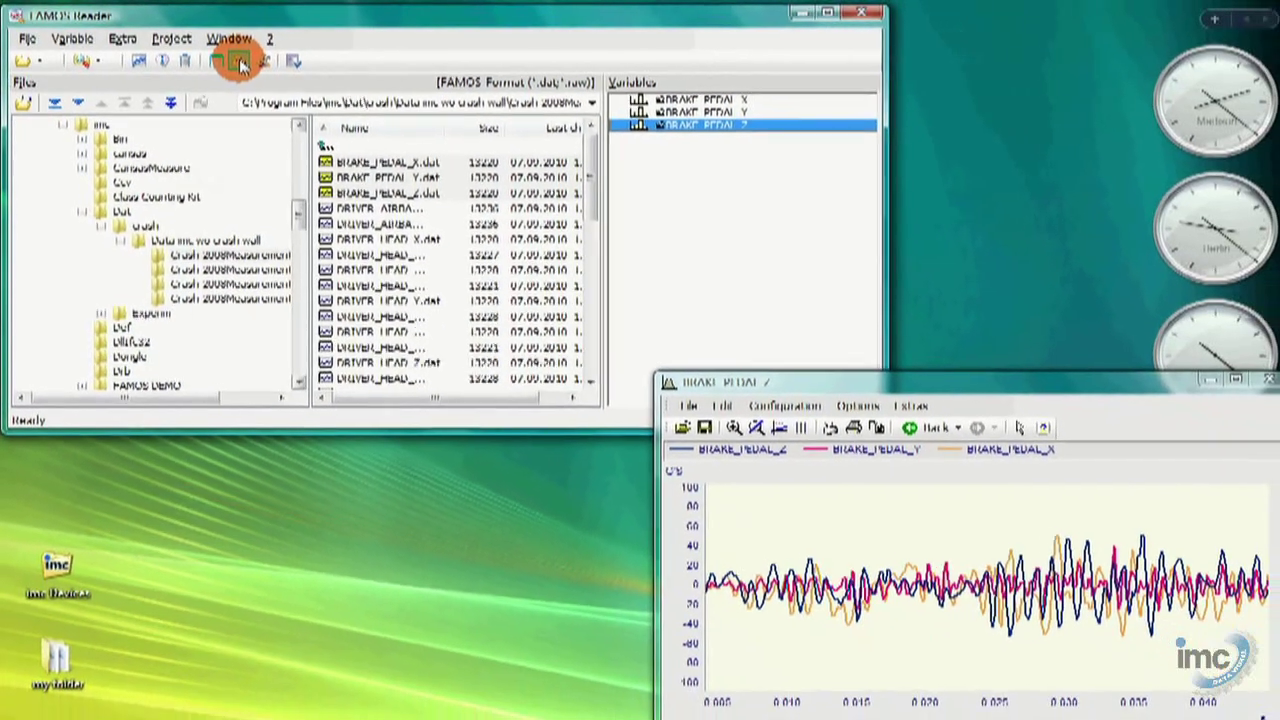
pyautogui.click(30, 313)
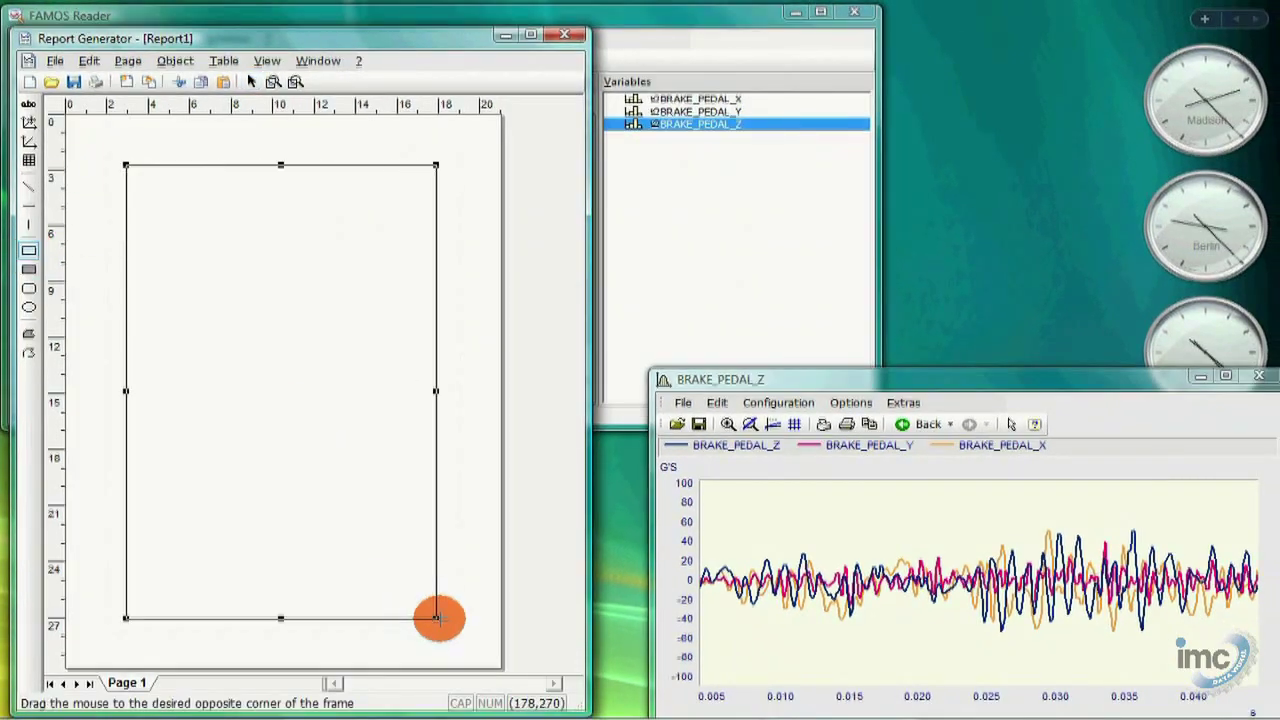
# Place a 'Head line' text box at the page top in blue, font size 28.
pyautogui.moveTo(268, 207); pyautogui.dragTo(395, 218)
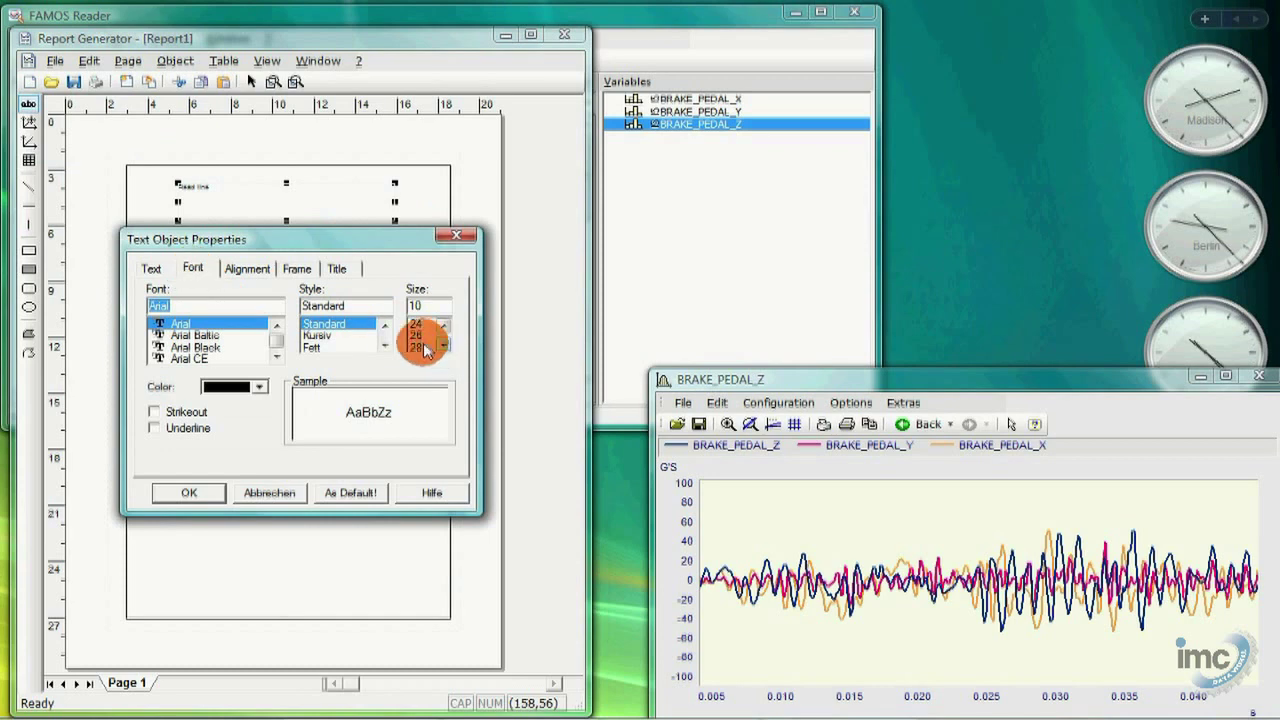
pyautogui.click(420, 347)
pyautogui.click(259, 386)
pyautogui.click(366, 409)
pyautogui.click(189, 492)
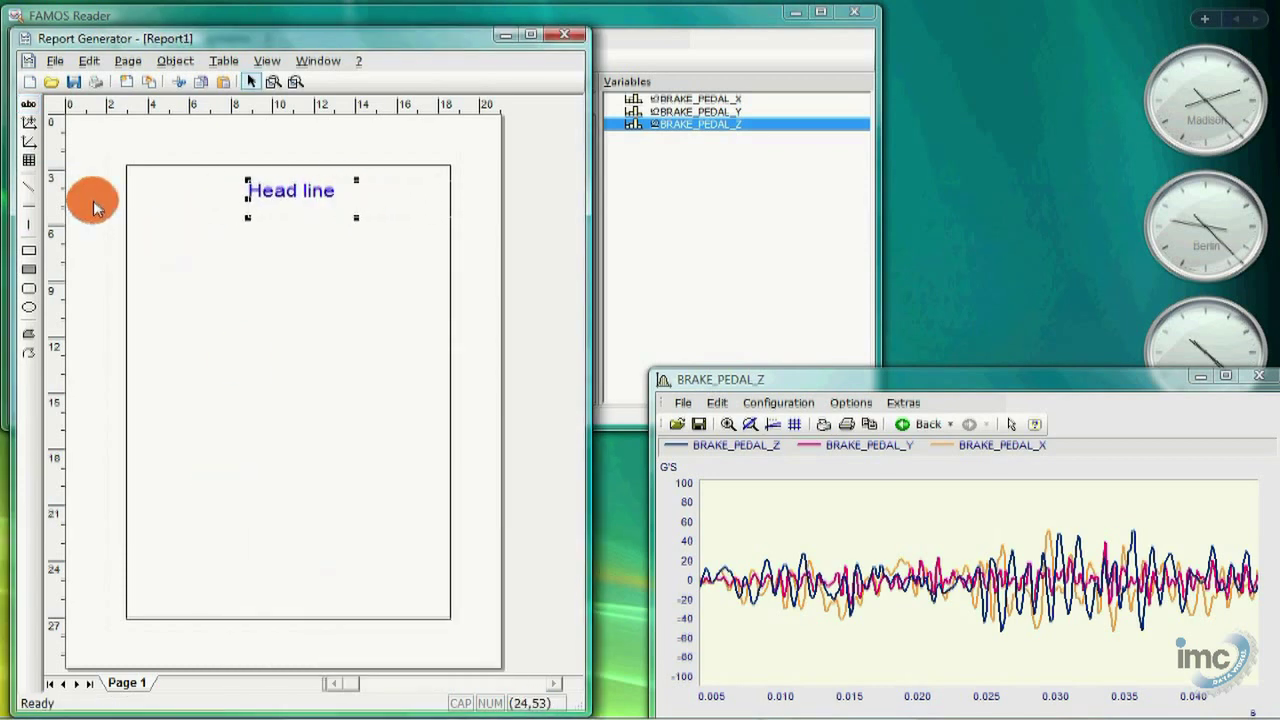
pyautogui.click(29, 122)
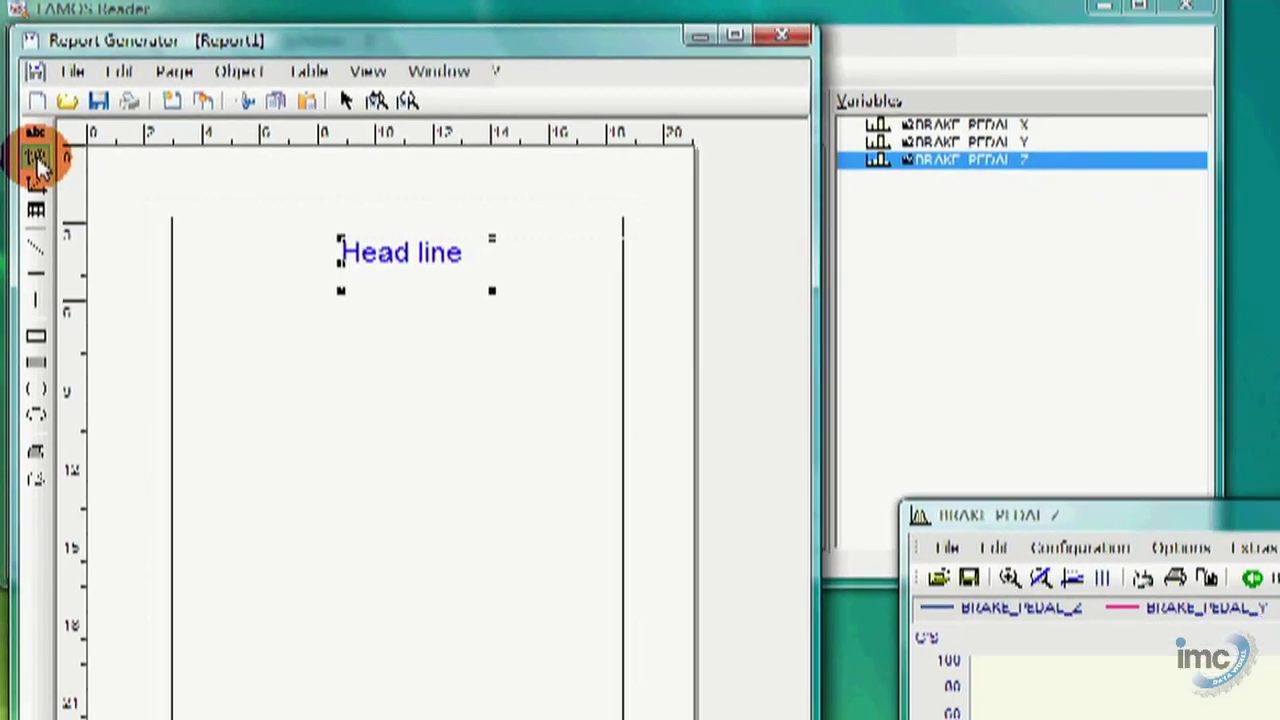
# Outline a plot area below the heading and fill it with the BRAKE_PEDAL curve window.
pyautogui.moveTo(282, 369); pyautogui.dragTo(605, 716)
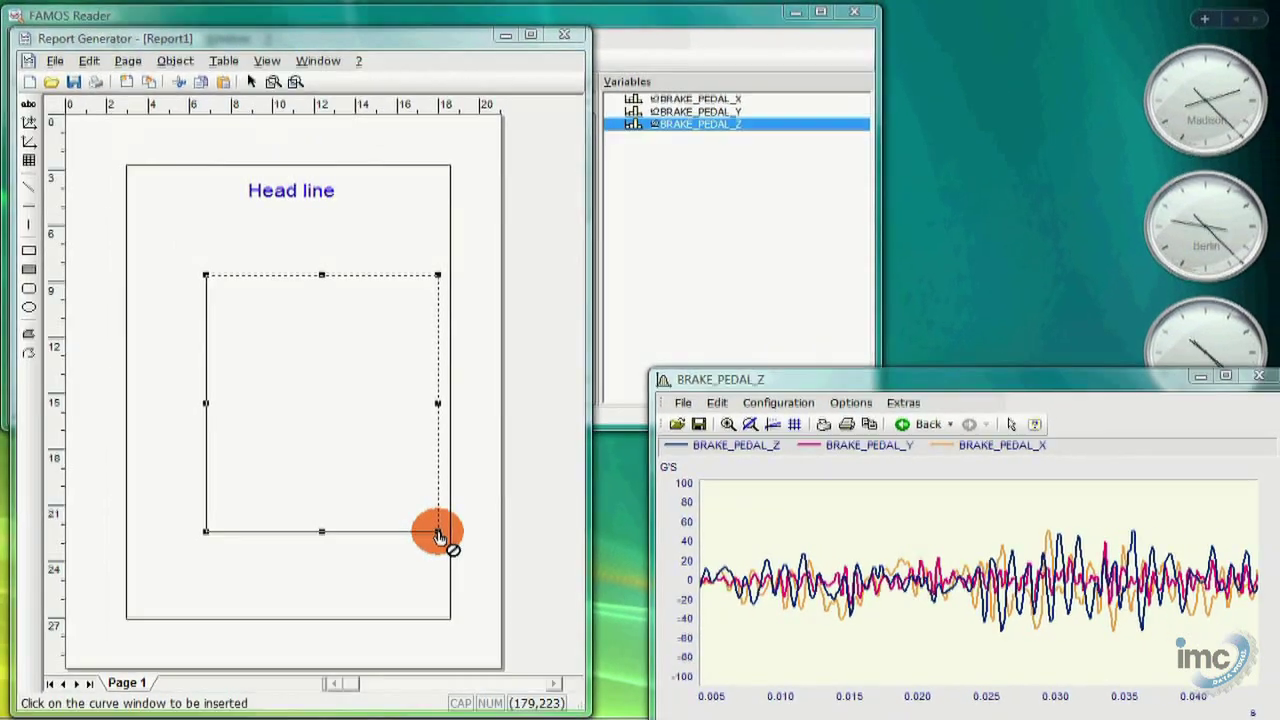
pyautogui.click(894, 577)
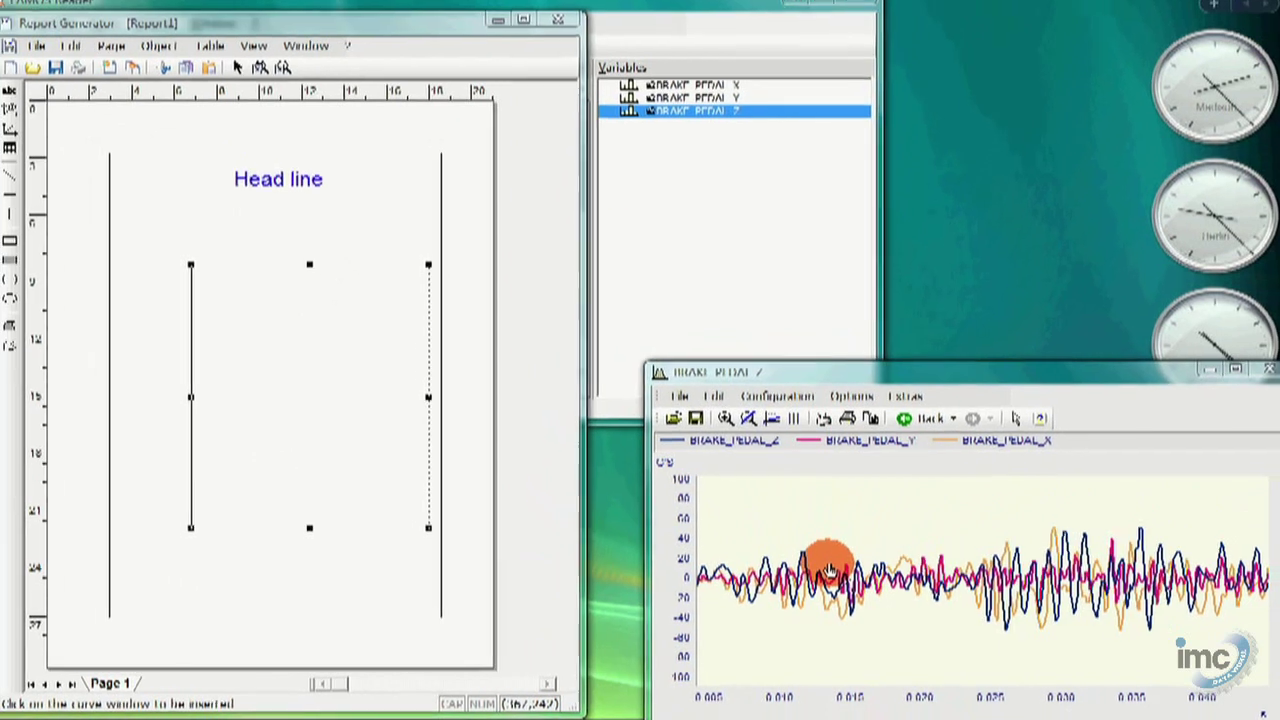
pyautogui.click(590, 640)
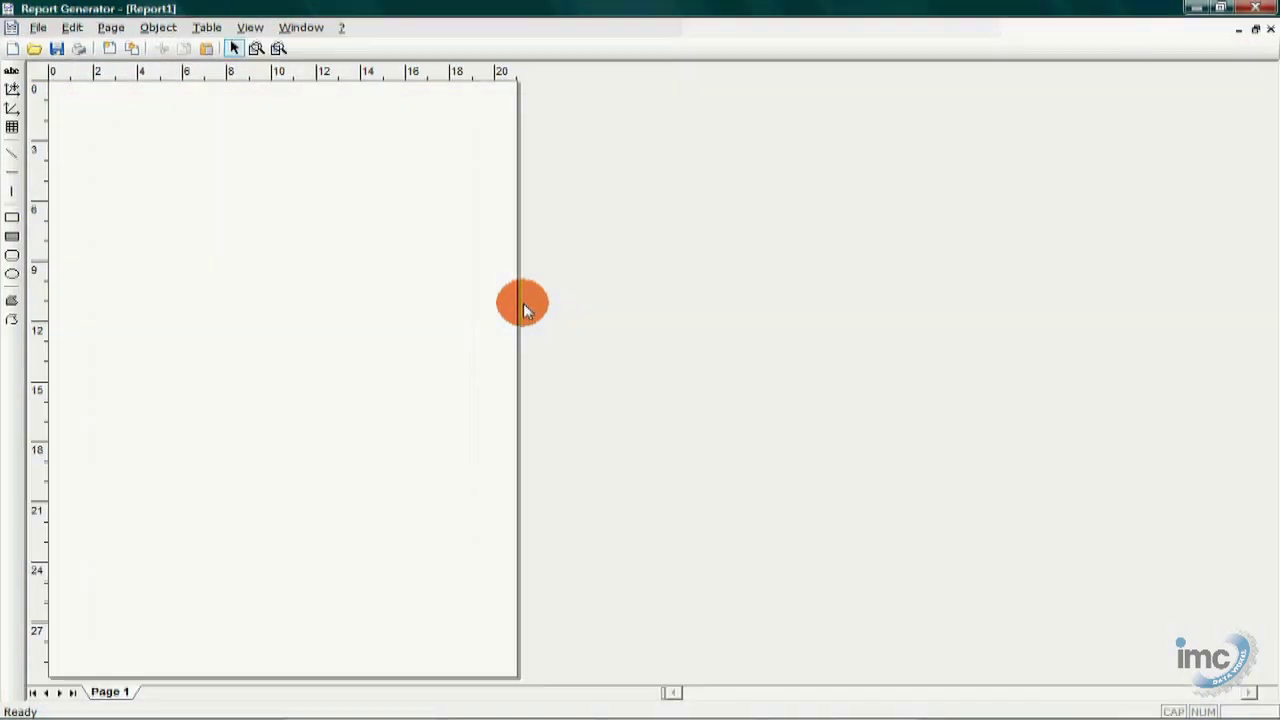
# Open the report file my demo DRB2.drb.
pyautogui.doubleClick(510, 278)
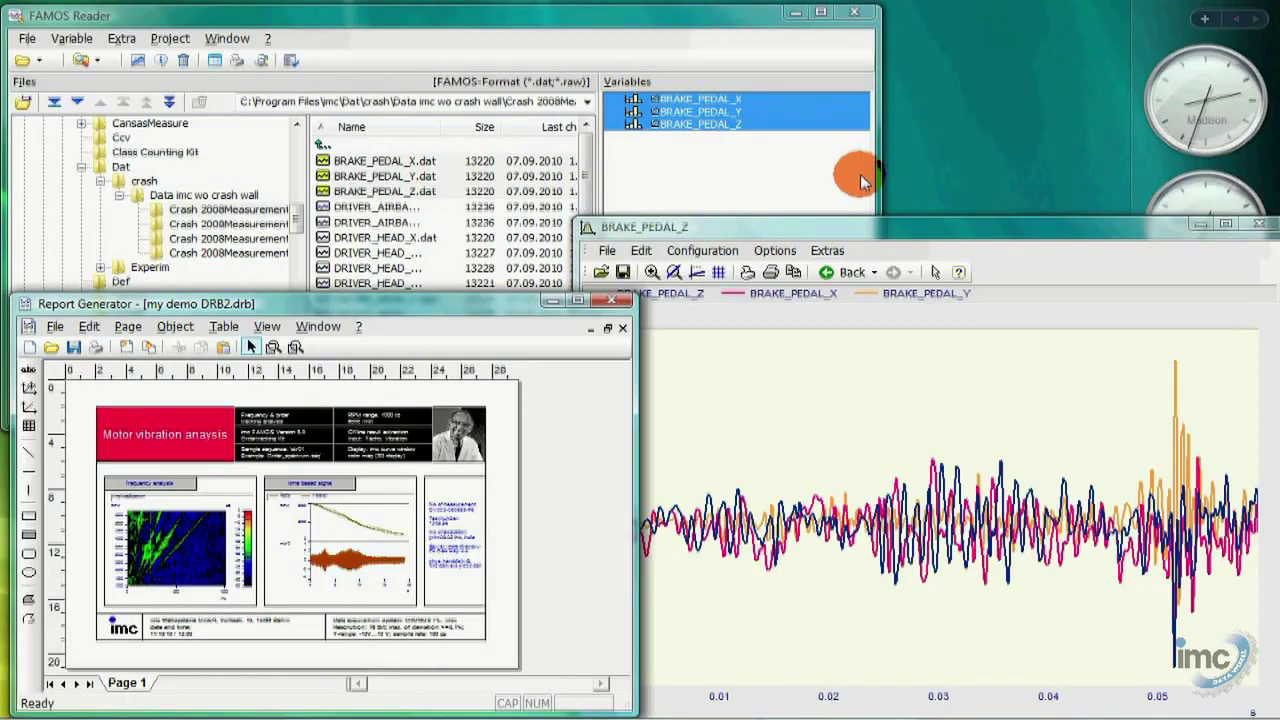
# Bring the BRAKE_PEDAL curves forward and zoom them to the 0.048–0.056 s range.
pyautogui.click(829, 387)
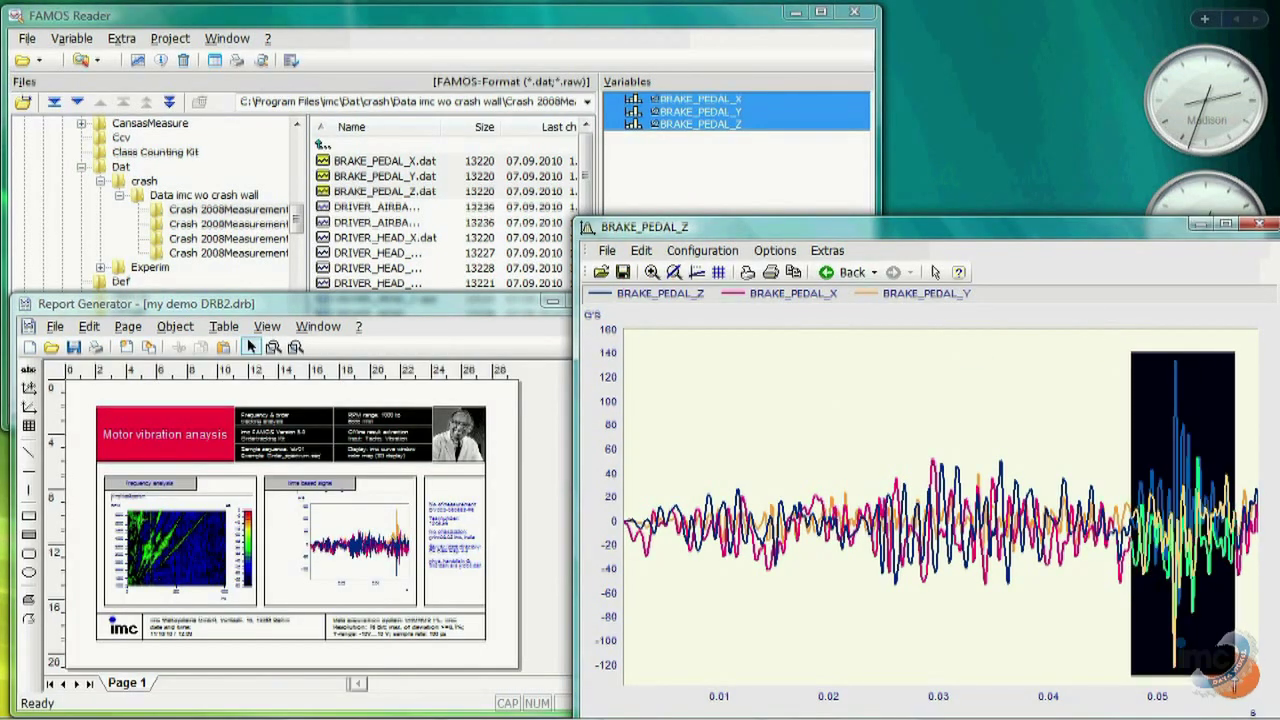
pyautogui.moveTo(1131, 352); pyautogui.dragTo(1234, 675)
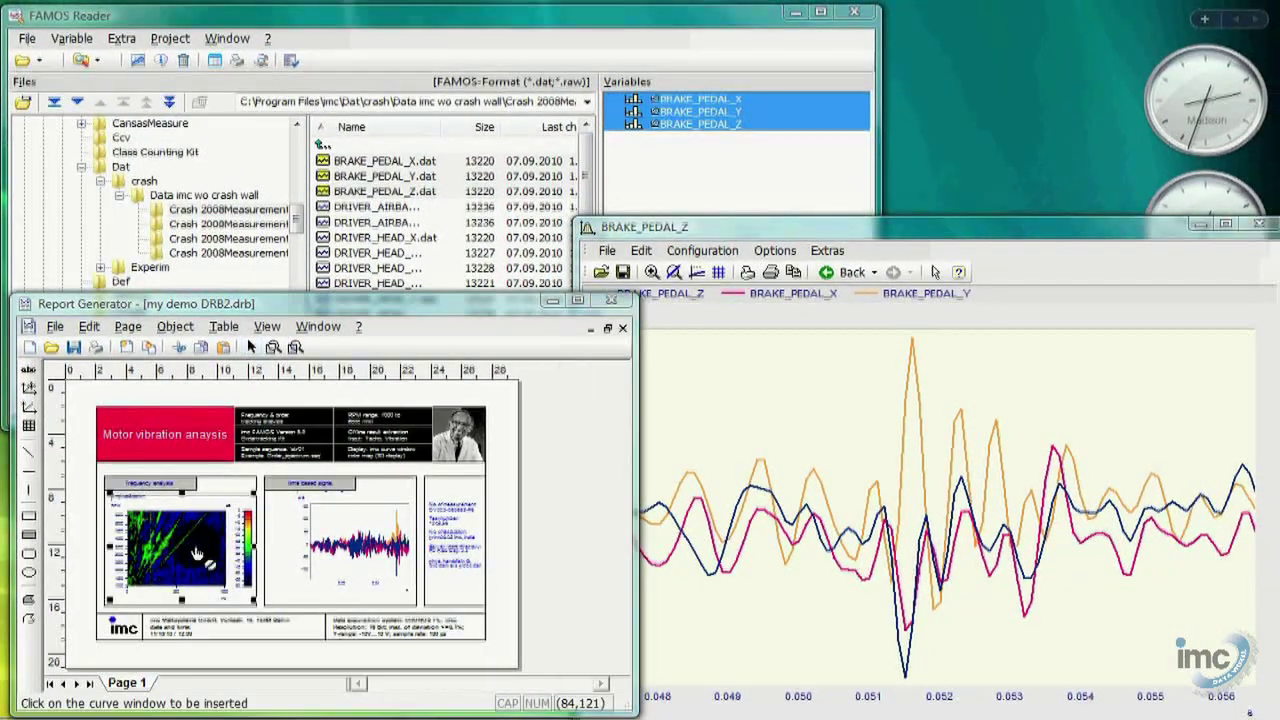
# Replace the frequency-analysis spectrogram with the zoomed BRAKE_PEDAL curves and maximize the Report Generator.
pyautogui.click(870, 523)
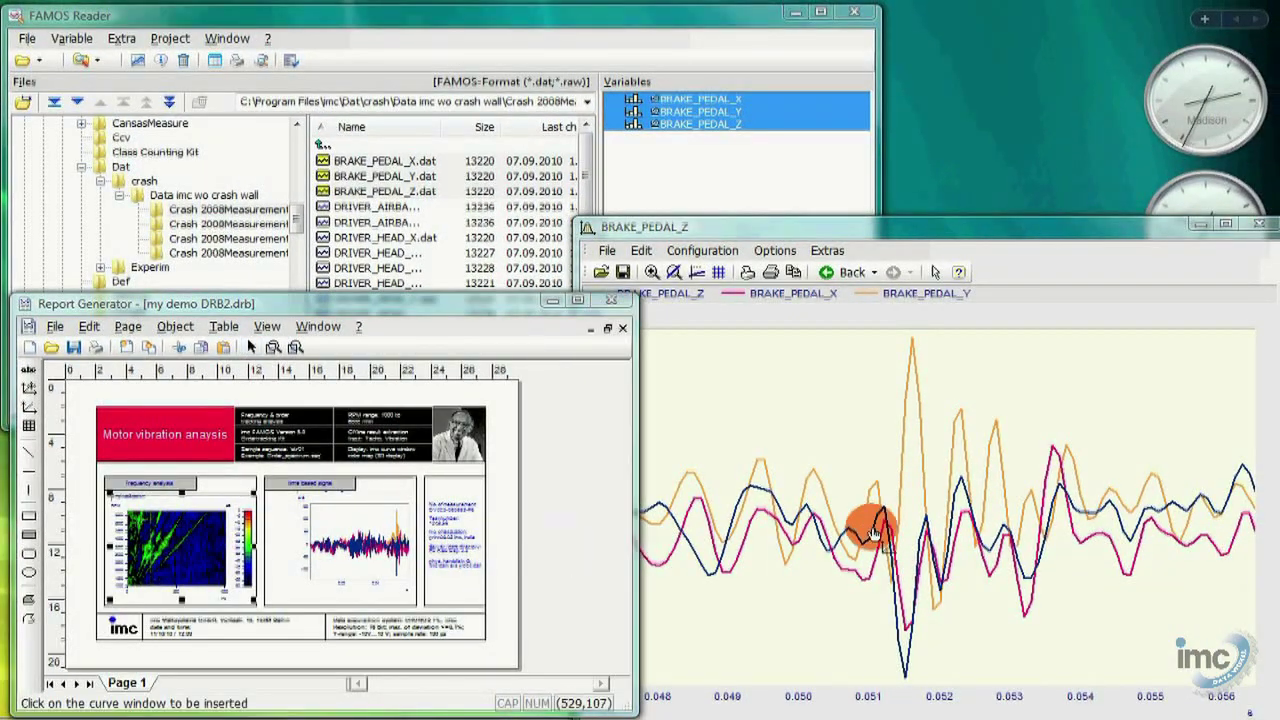
pyautogui.click(578, 300)
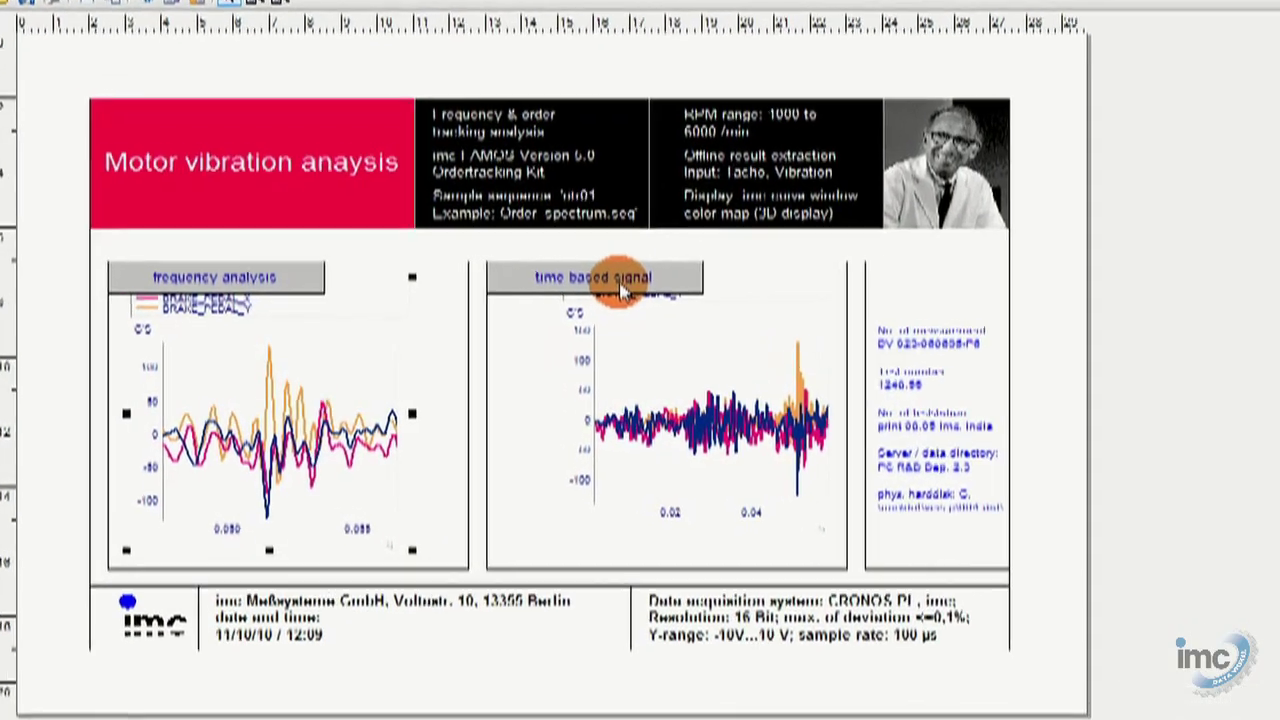